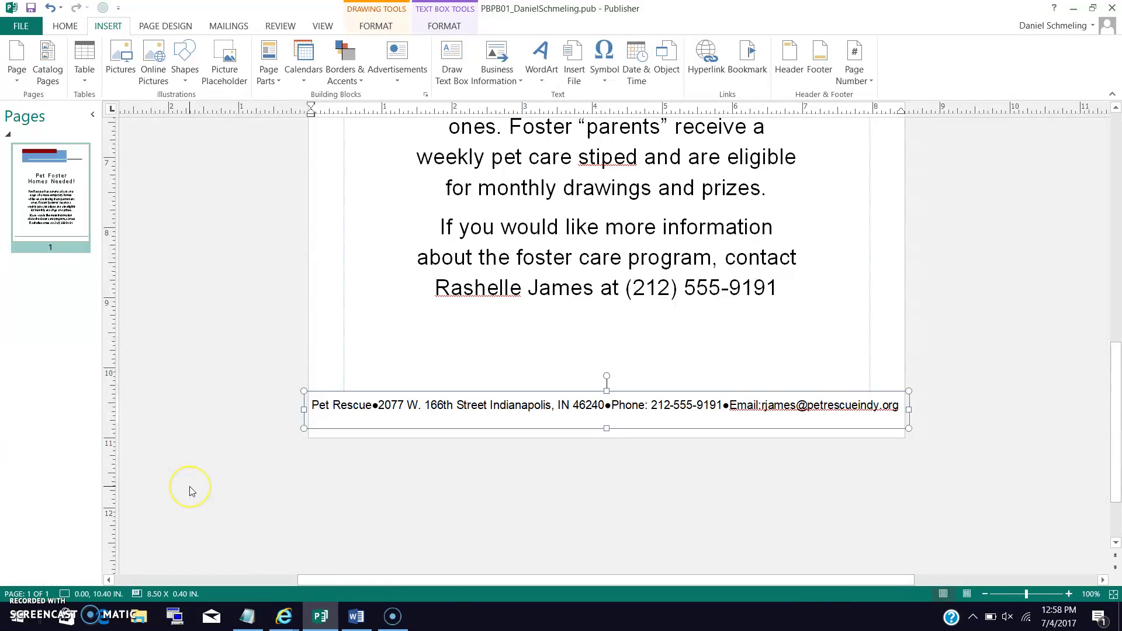
Step: Scroll up, select the flyer's body text box and switch to the Review tab
click(1118, 362)
drag(1119, 363, 1118, 333)
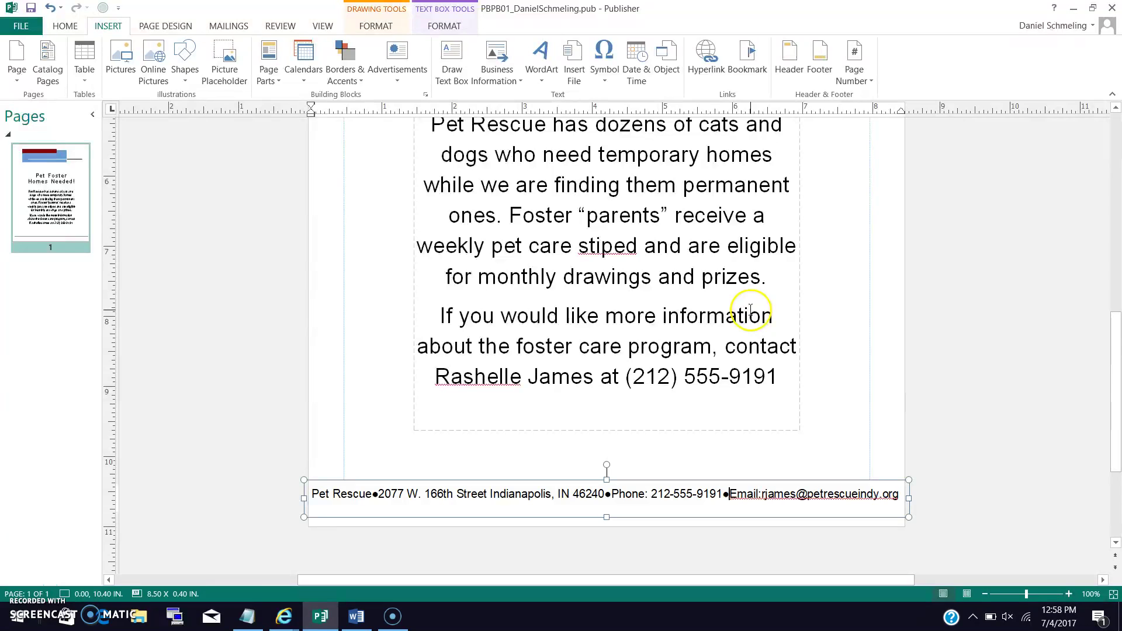
drag(1117, 363, 1117, 327)
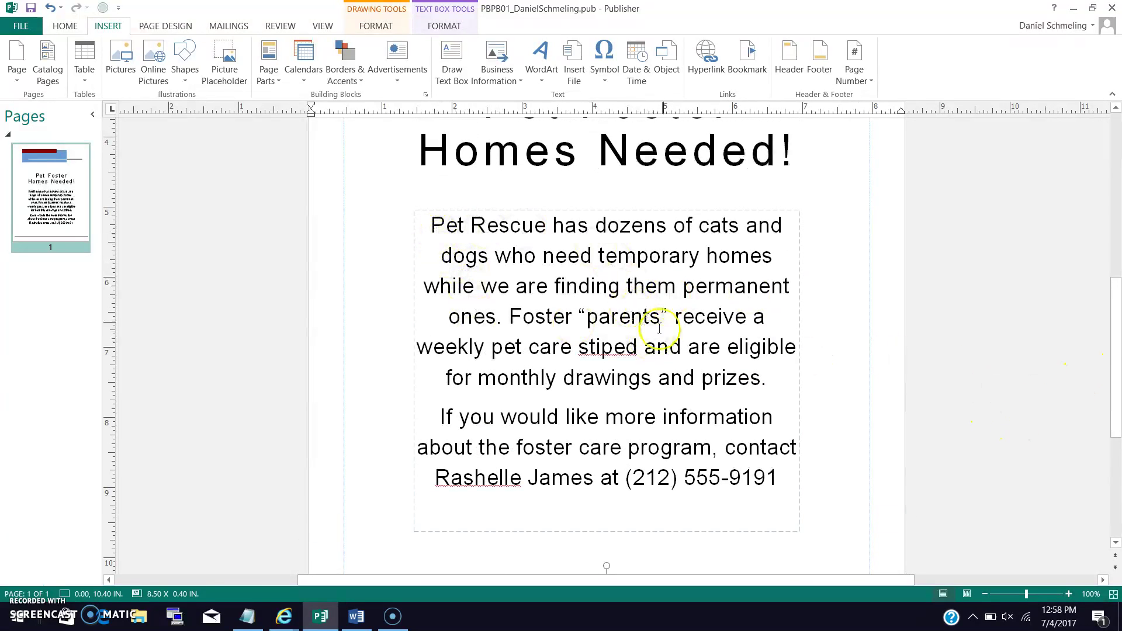
click(577, 211)
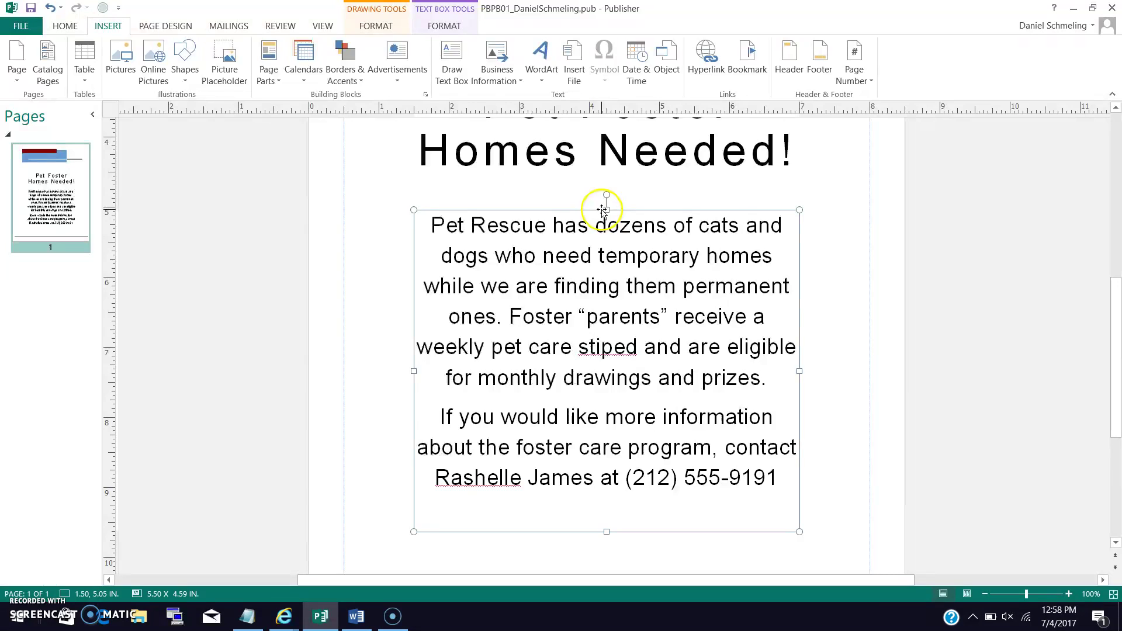
click(287, 25)
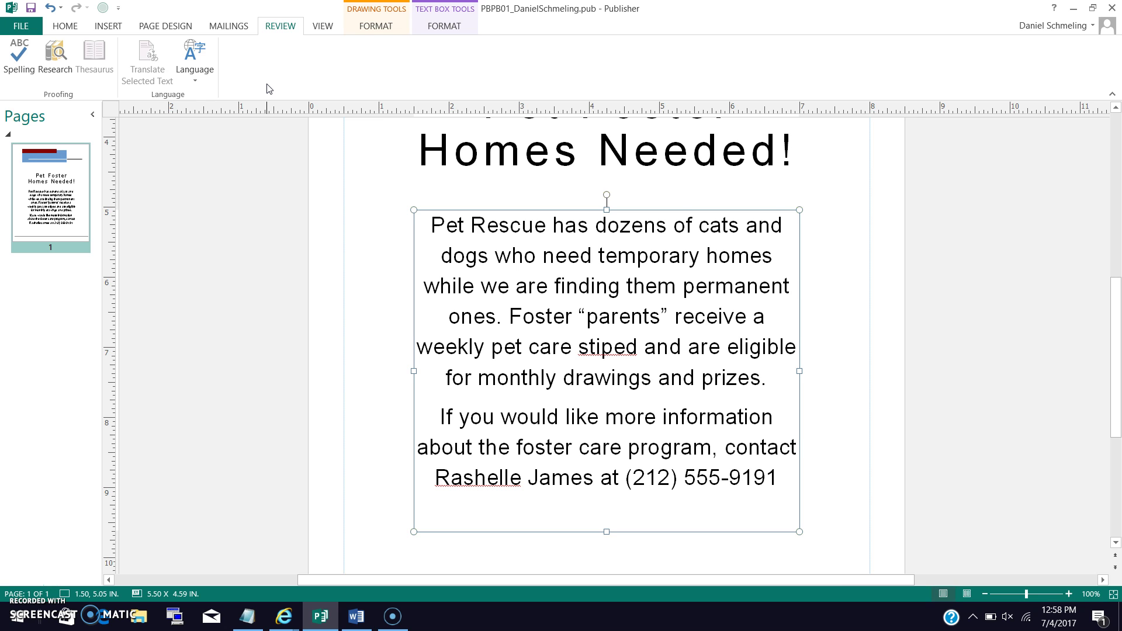
Step: Select the body text from 'Pet Rescue' onward and bring up the File Info page
click(549, 244)
drag(429, 225, 774, 484)
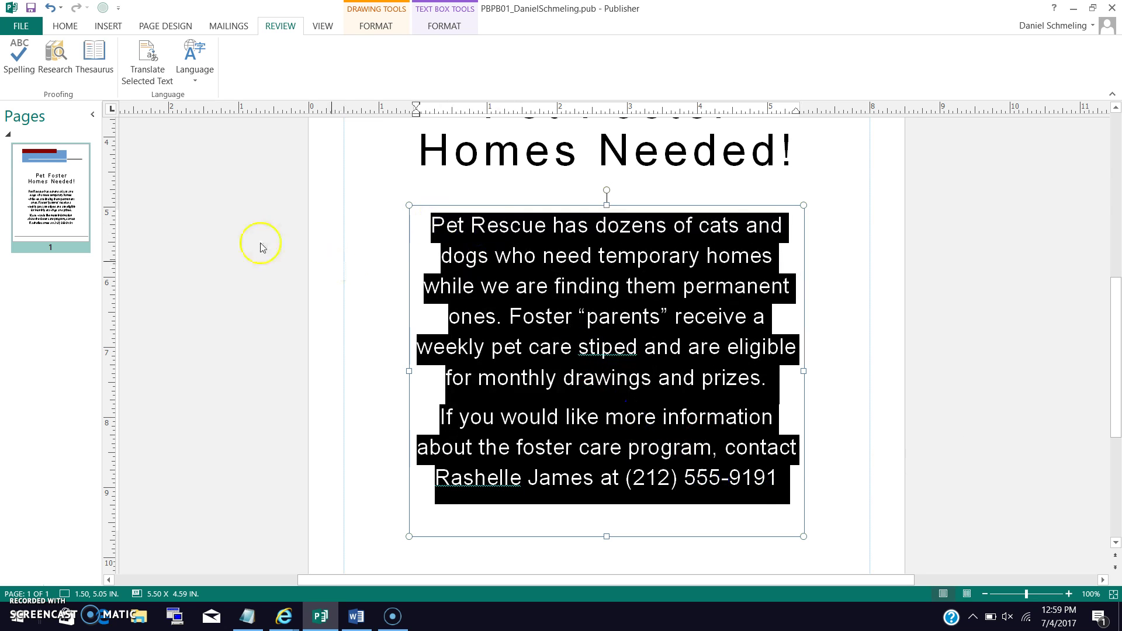
click(21, 26)
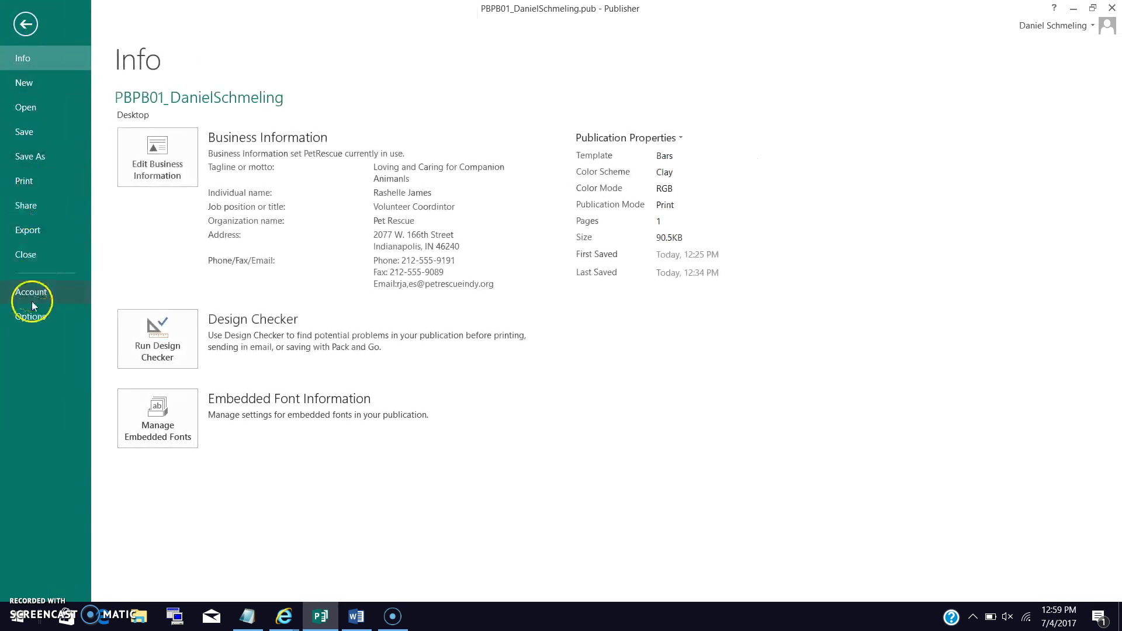
Step: In Customize Ribbon, list All Commands with Main Tabs and add a new group under Review
click(32, 317)
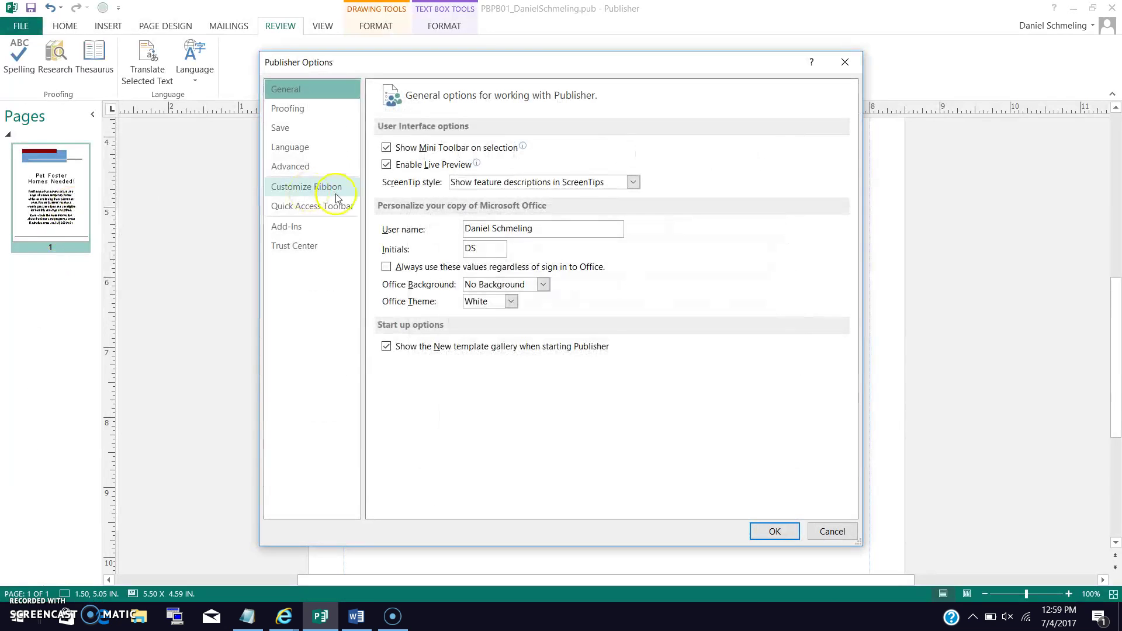
click(331, 192)
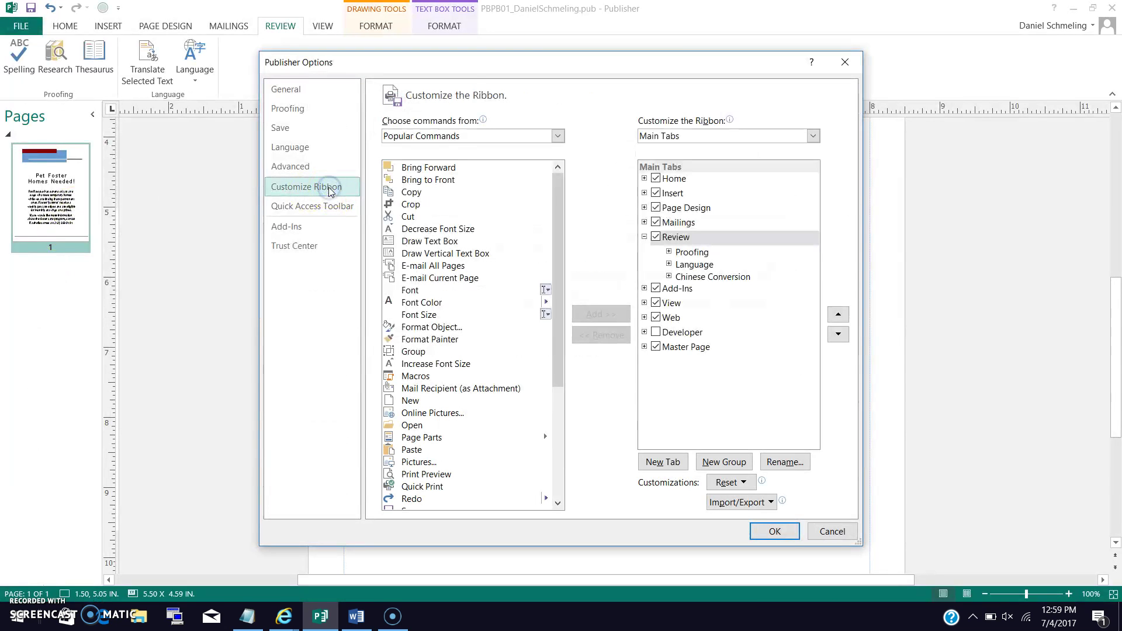
click(673, 238)
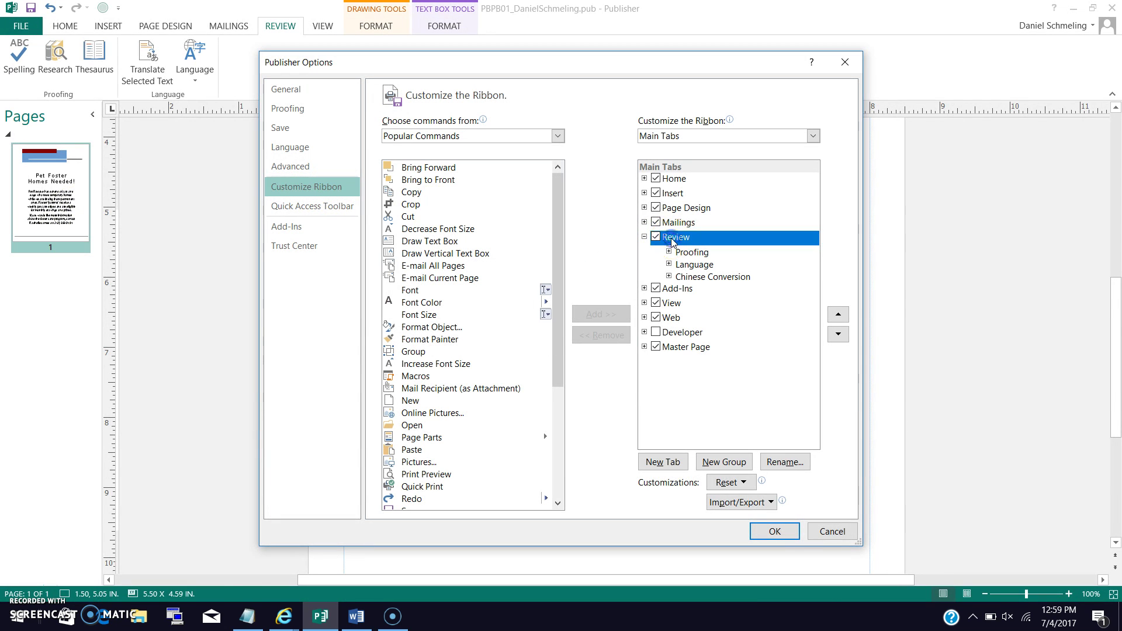
click(557, 136)
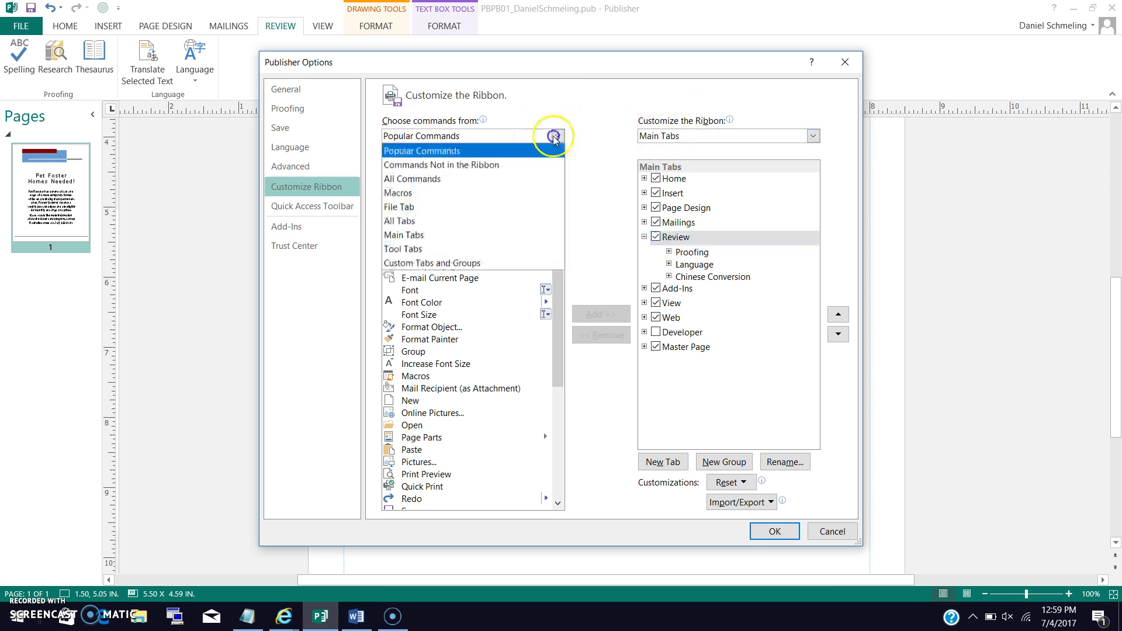
click(419, 179)
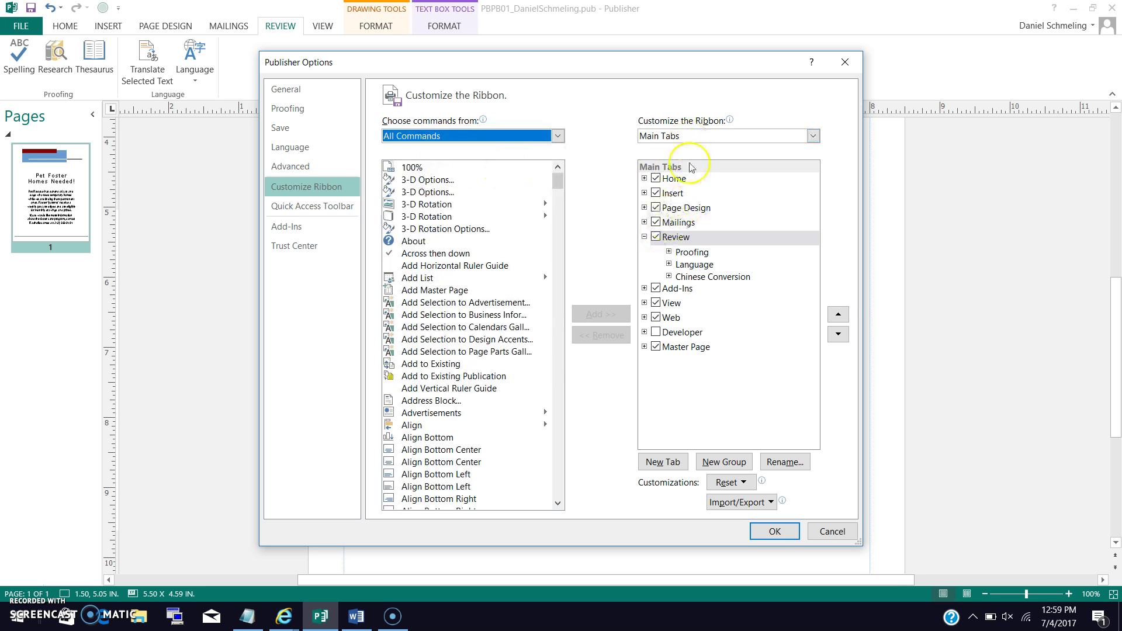
click(690, 138)
click(678, 167)
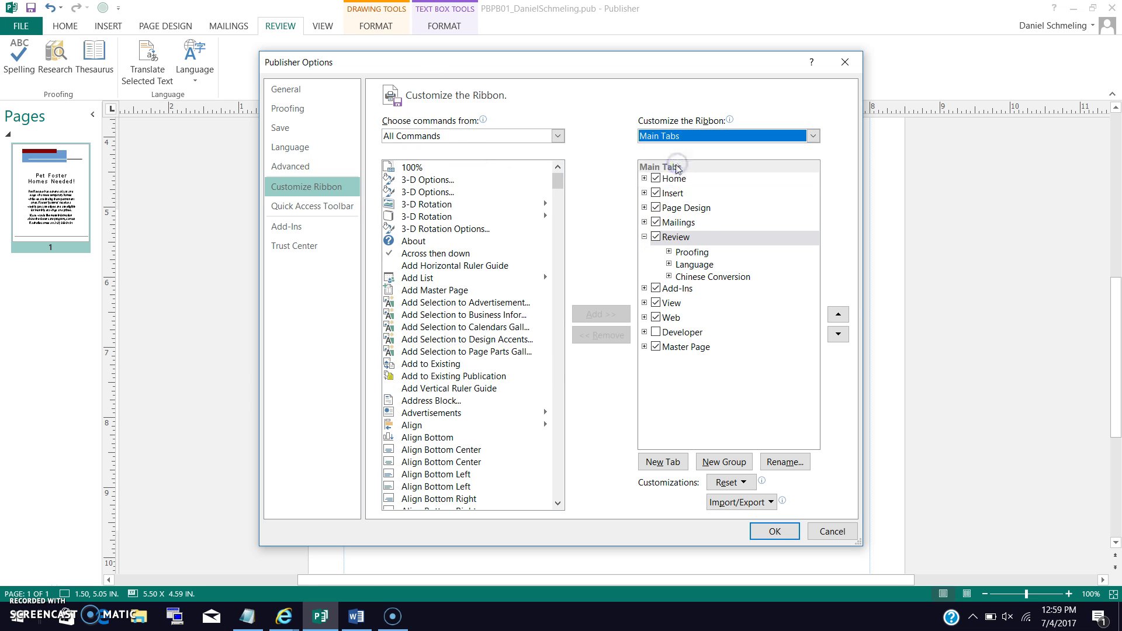
click(675, 238)
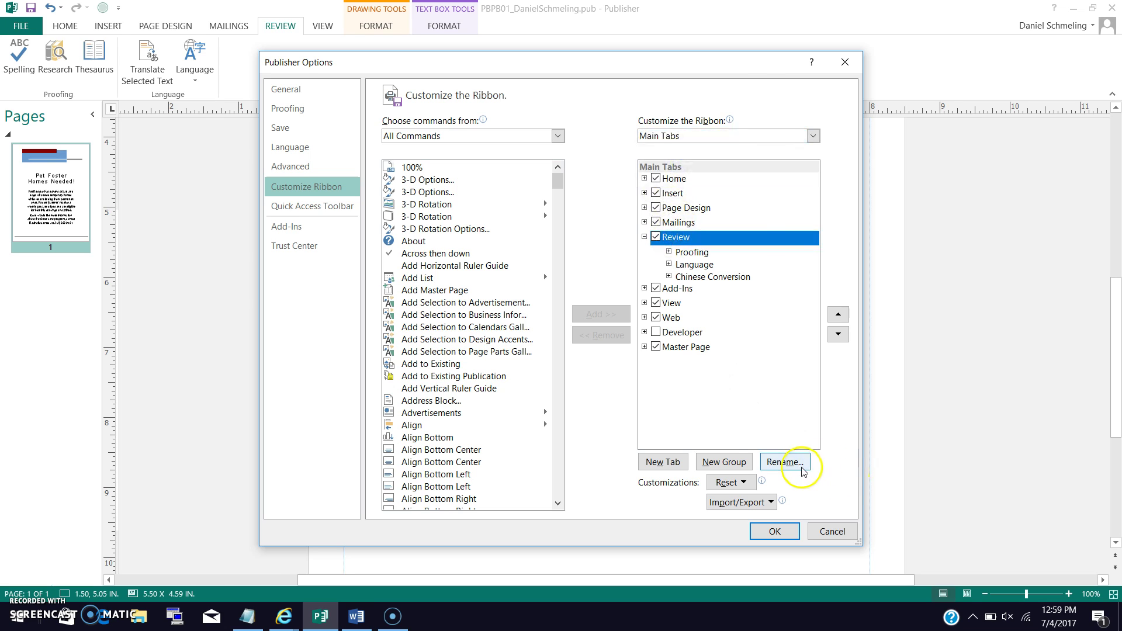
click(723, 463)
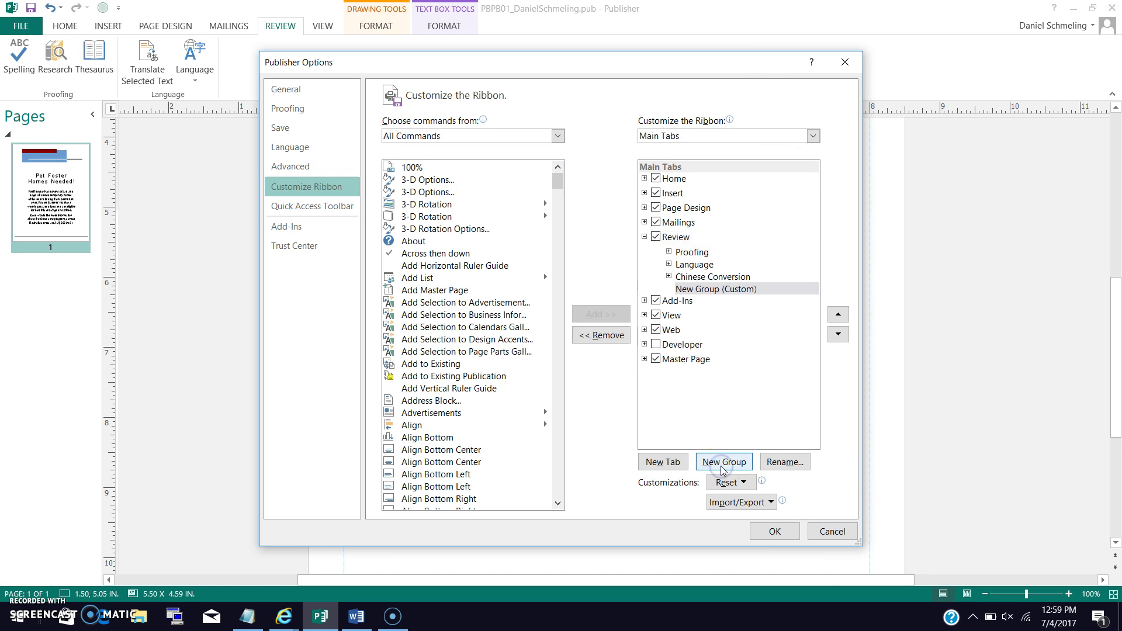
Step: Rename 'New Group (Custom)' under the Review tab to 'Editing'
click(706, 292)
click(783, 462)
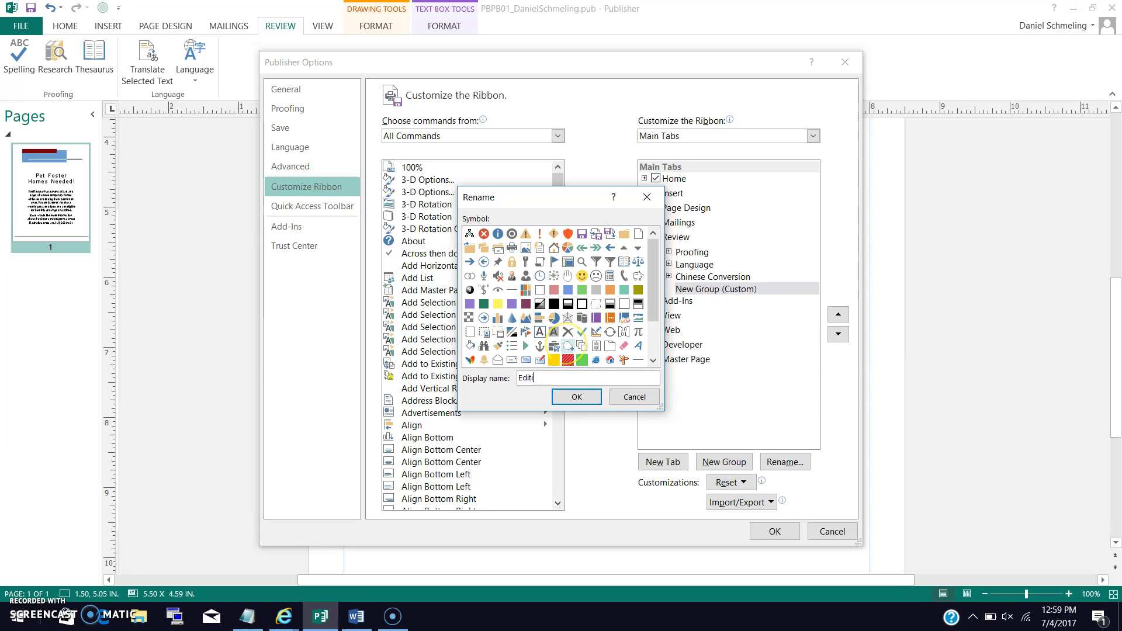
click(576, 397)
click(709, 292)
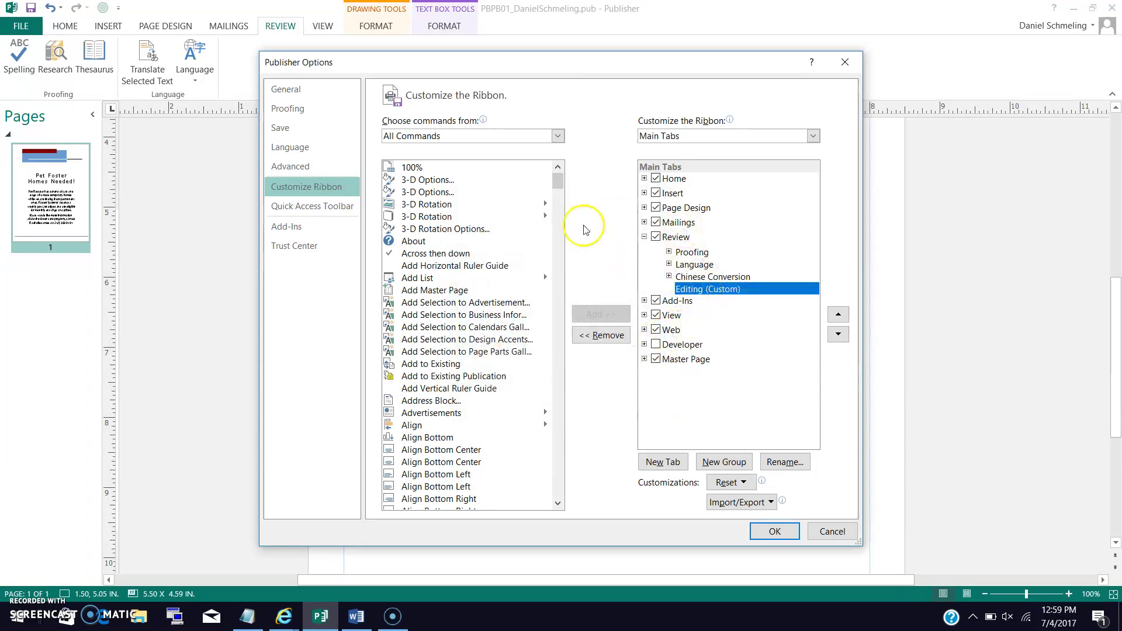
drag(560, 189, 581, 279)
Step: Add 'Edit Story in Microsoft Word' to the Editing group and close Publisher Options with OK
click(496, 247)
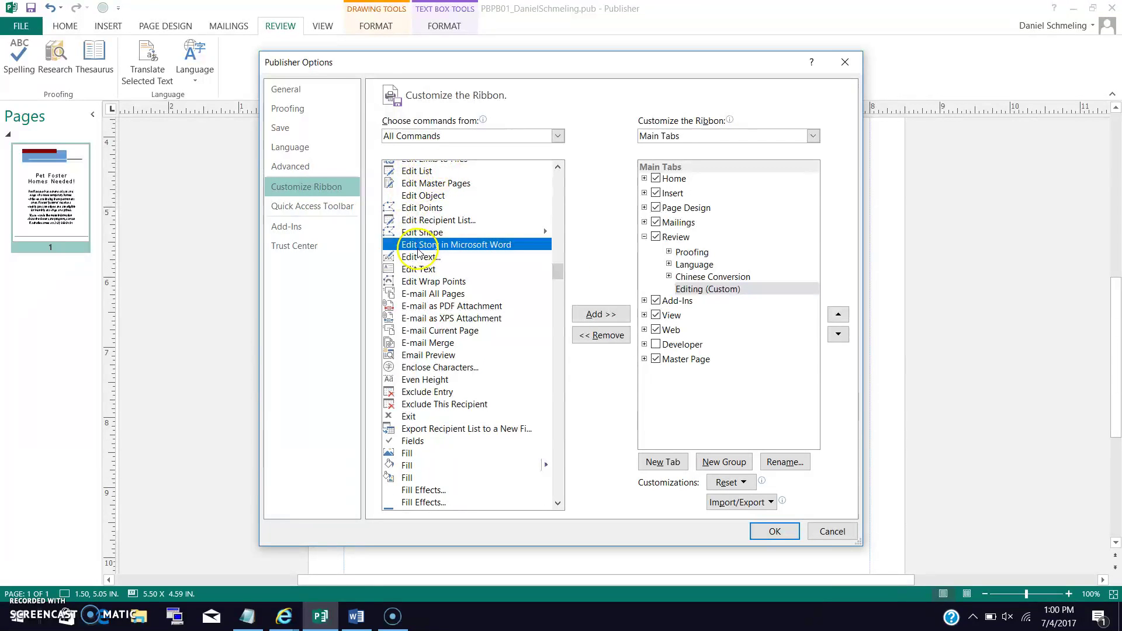
click(604, 315)
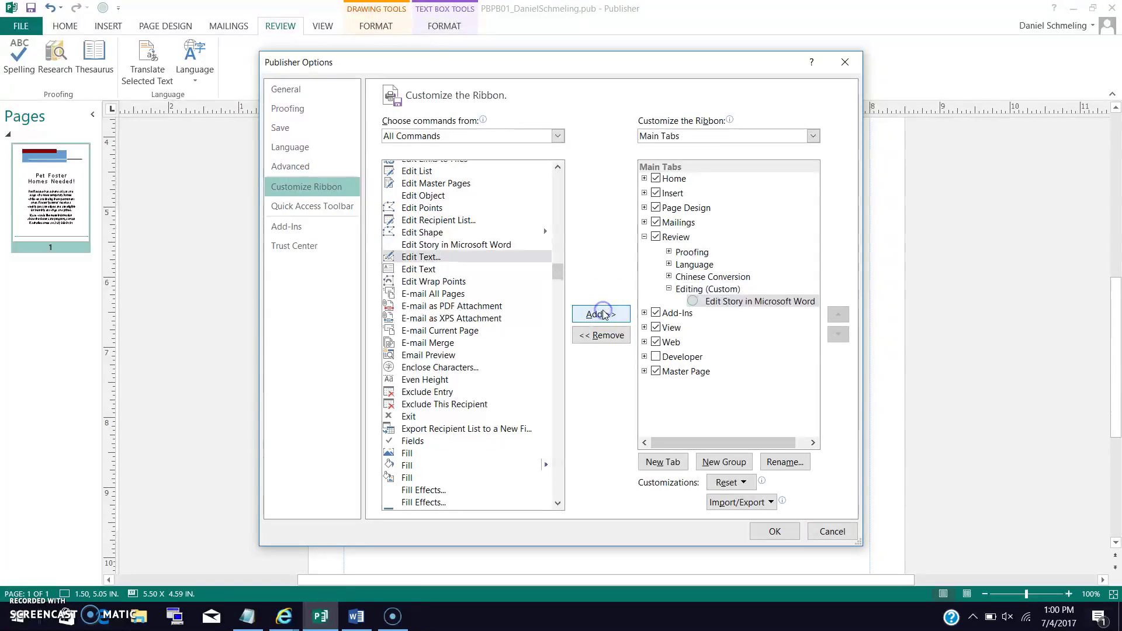
click(697, 293)
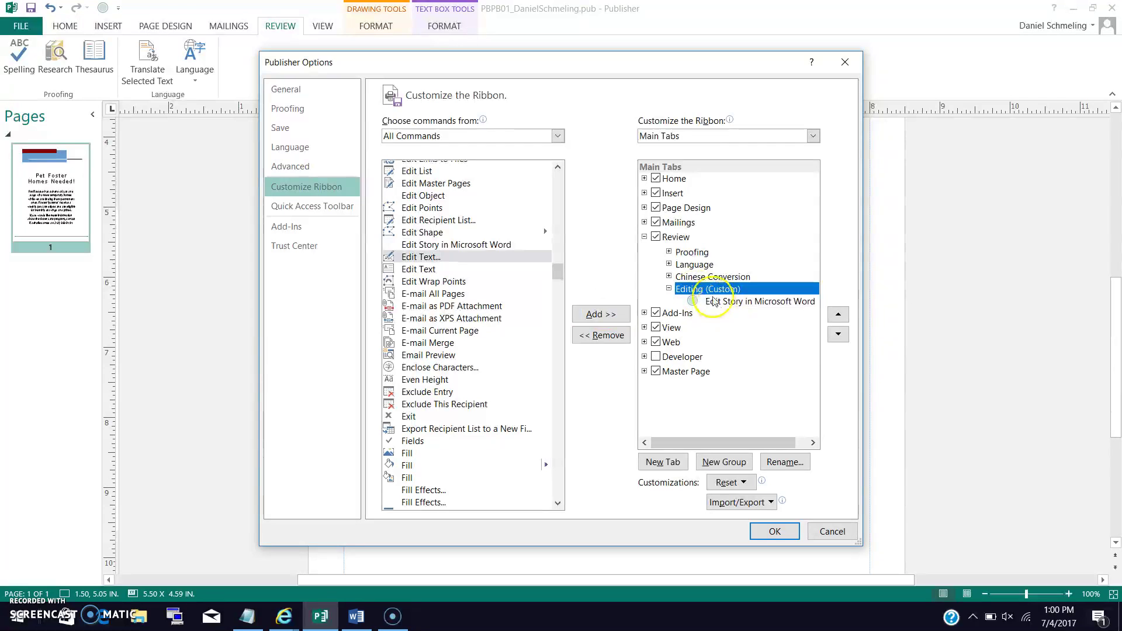
click(777, 531)
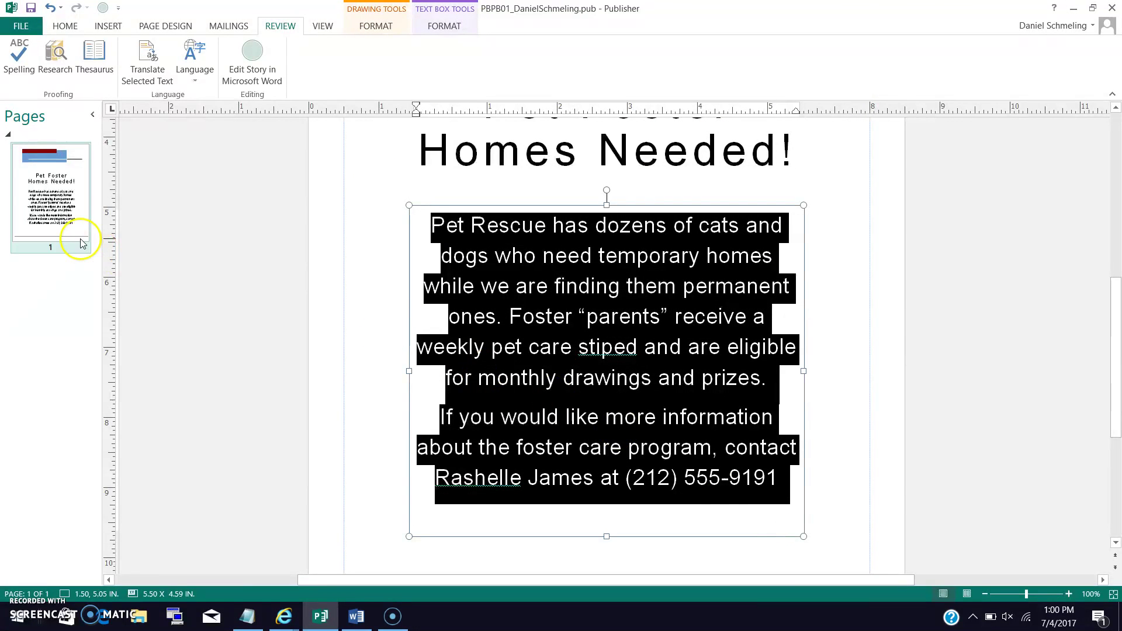
Step: Open the body text in a maximized Word window and delete 'and are eligible for monthly drawings and prizes'
click(254, 54)
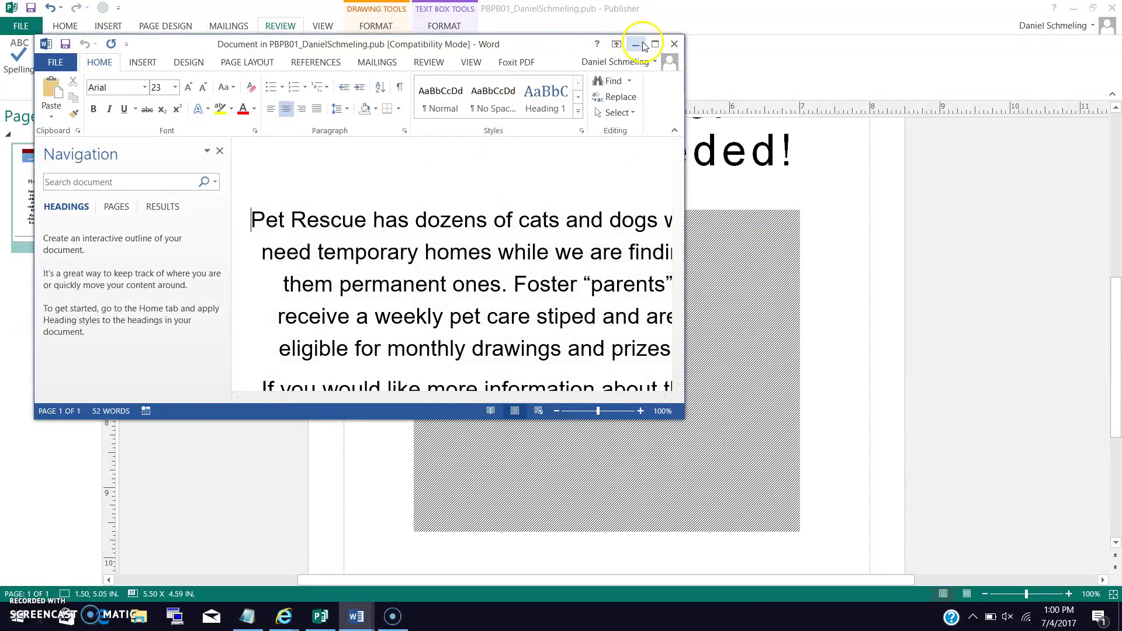
click(655, 44)
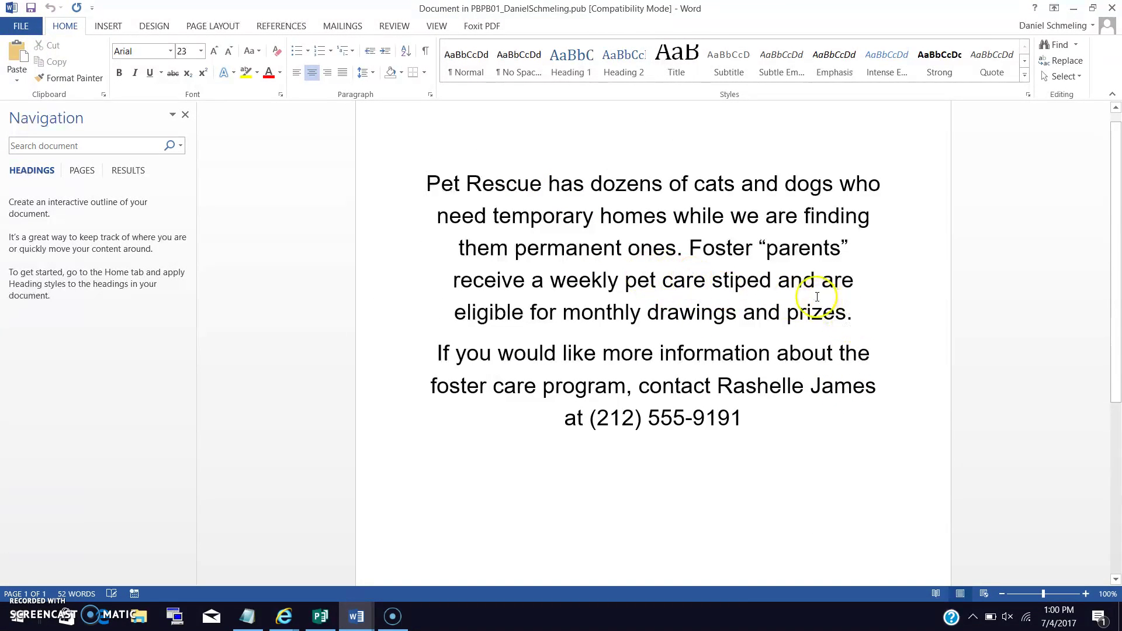
drag(801, 283, 848, 304)
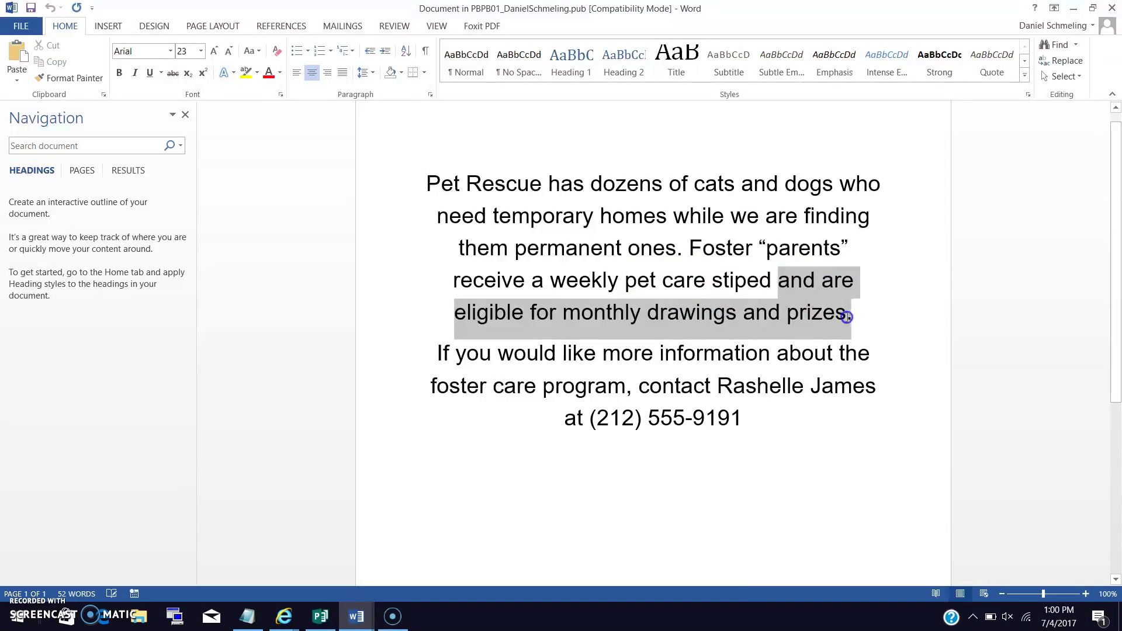
drag(841, 317, 843, 319)
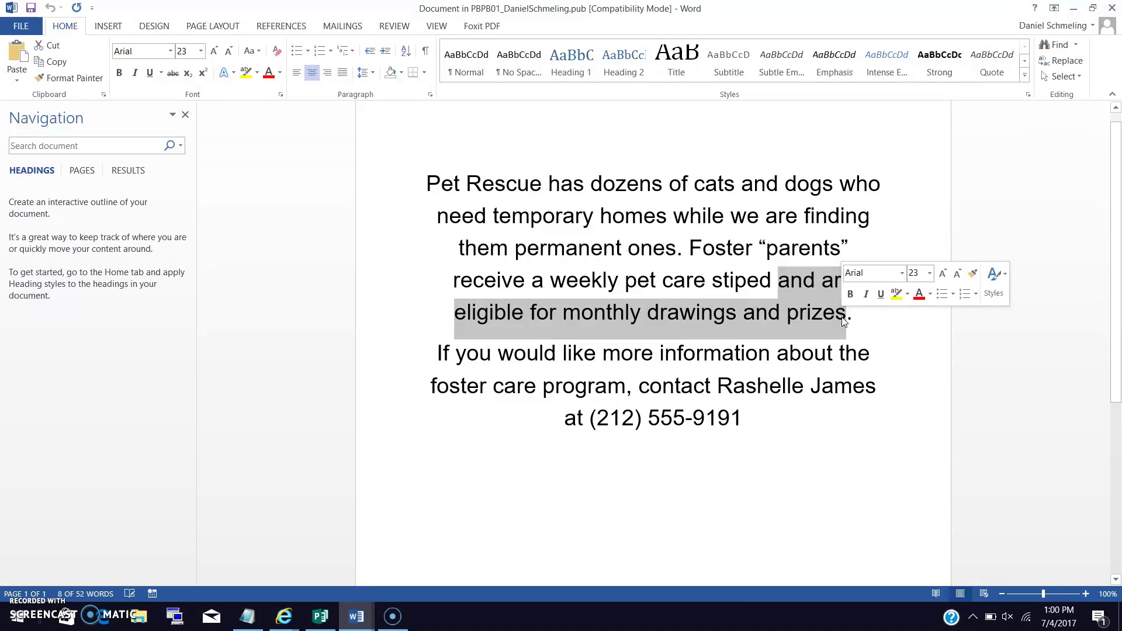
key(Delete)
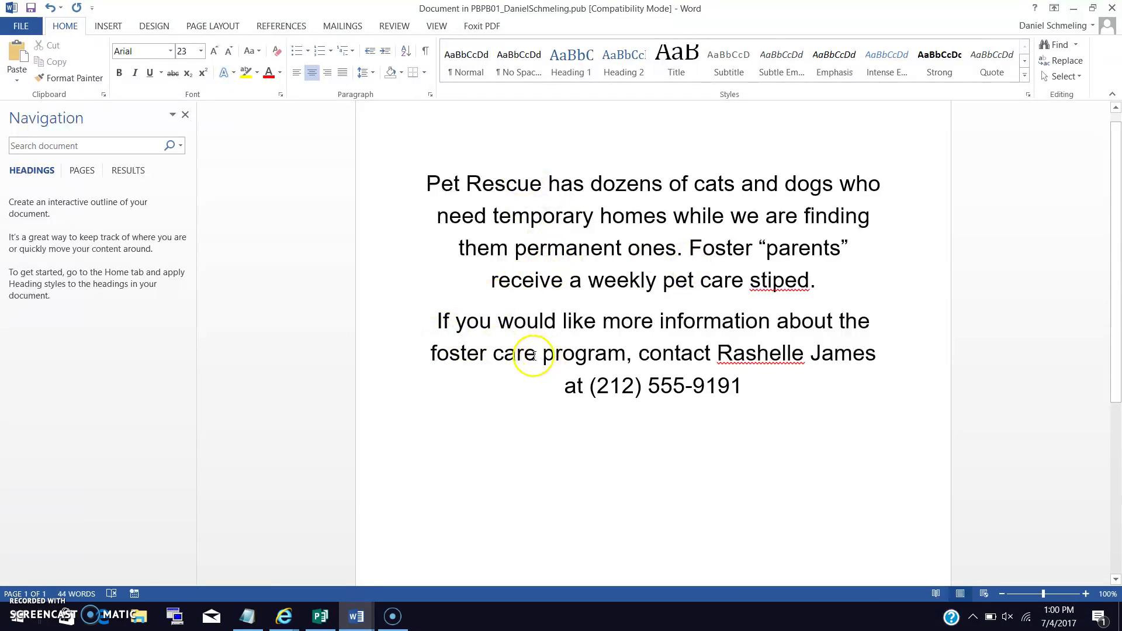
click(395, 26)
Step: Run Spelling & Grammar, changing 'stiped' to 'stipend' and ignoring the contact's name
click(23, 58)
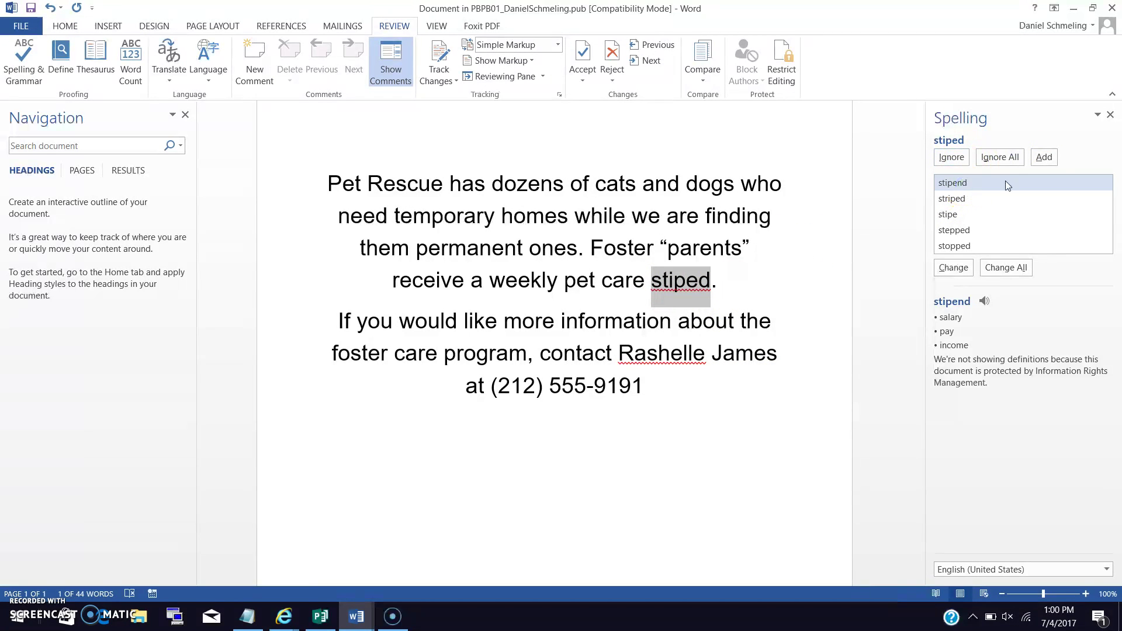
click(959, 276)
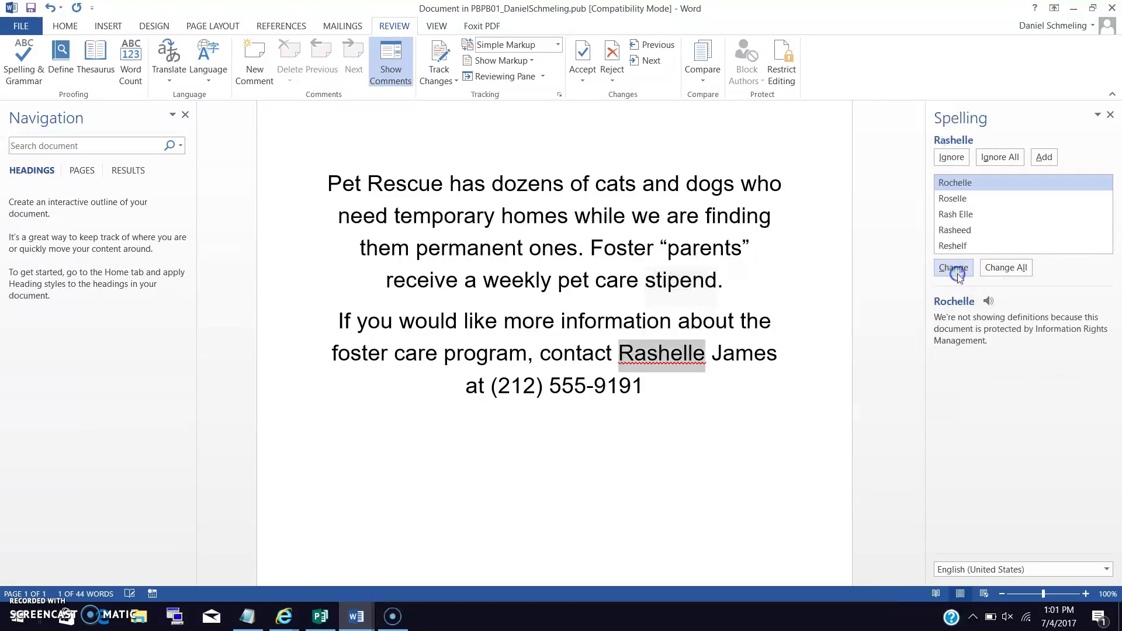
click(952, 157)
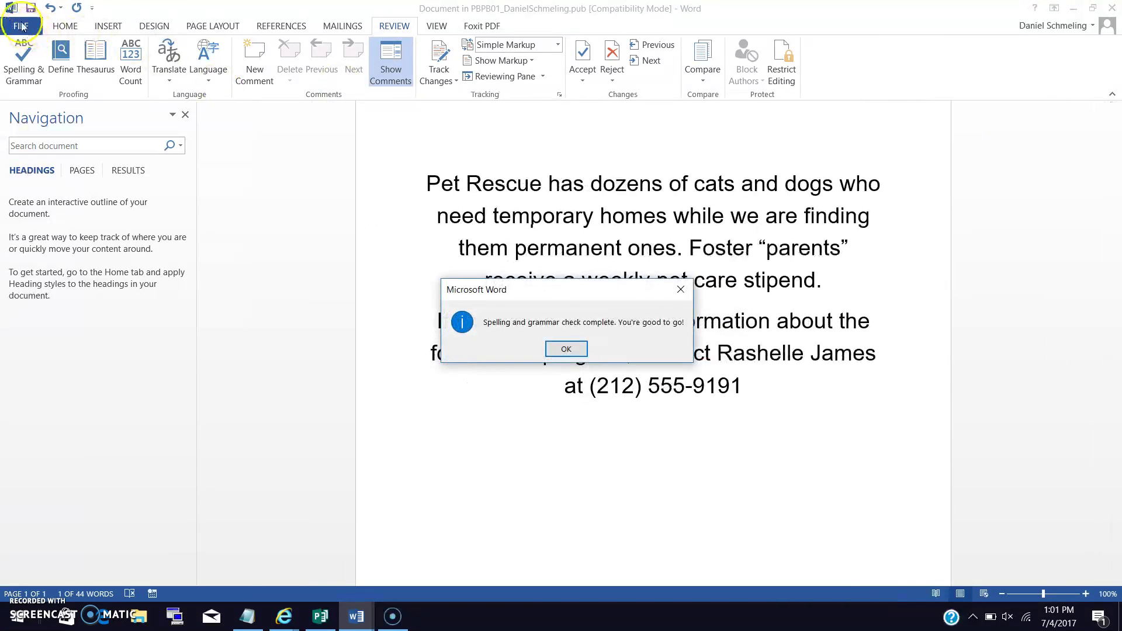
click(569, 351)
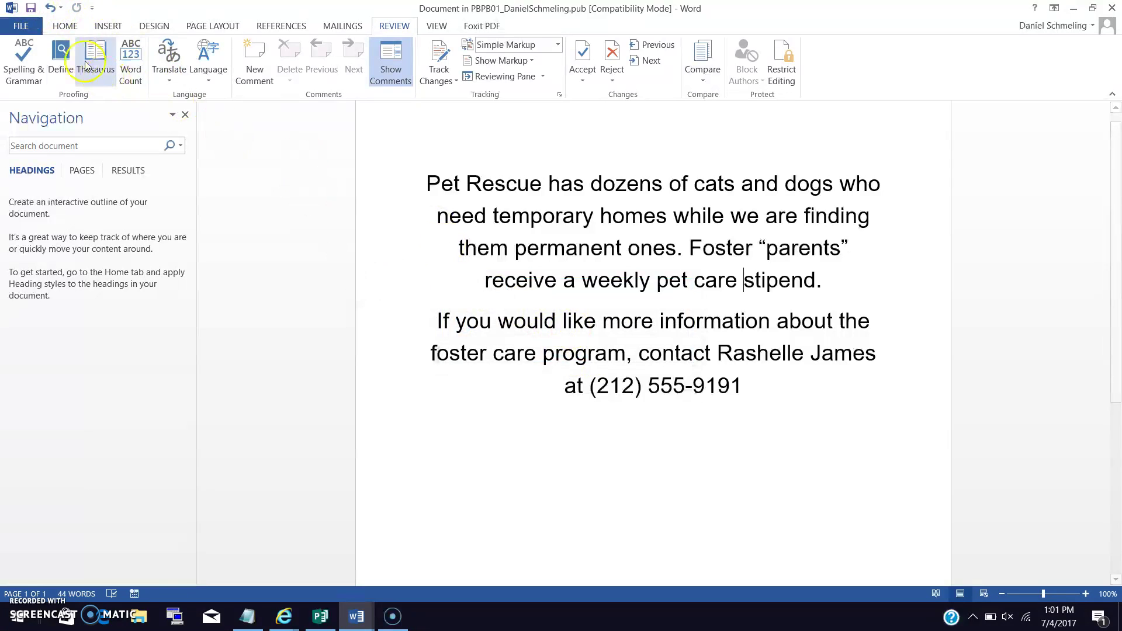
click(25, 29)
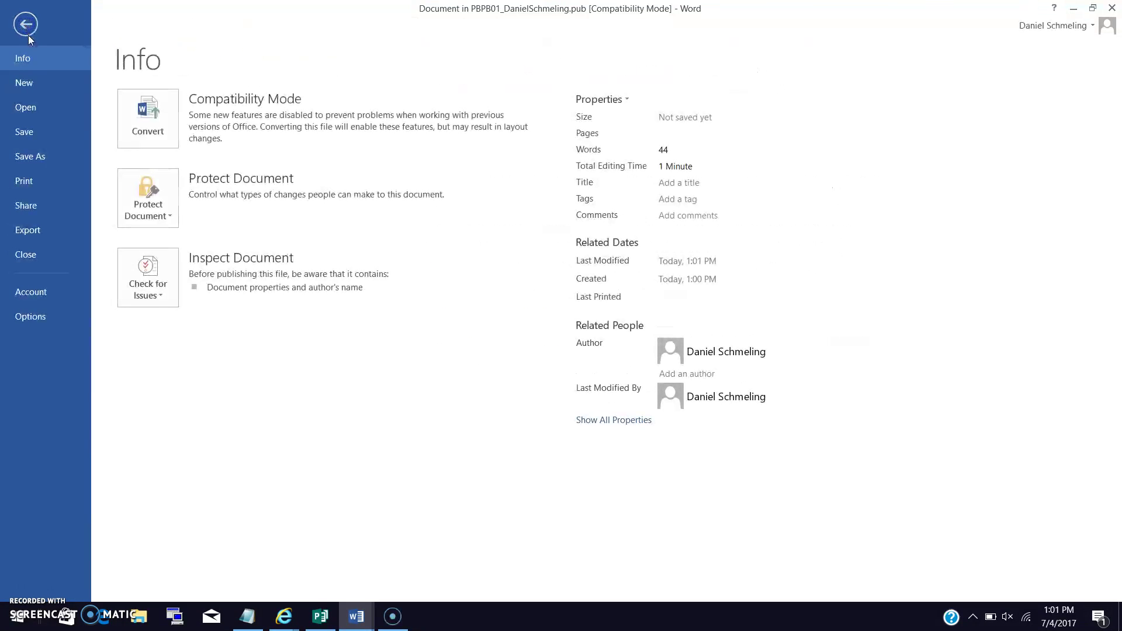
key(Escape)
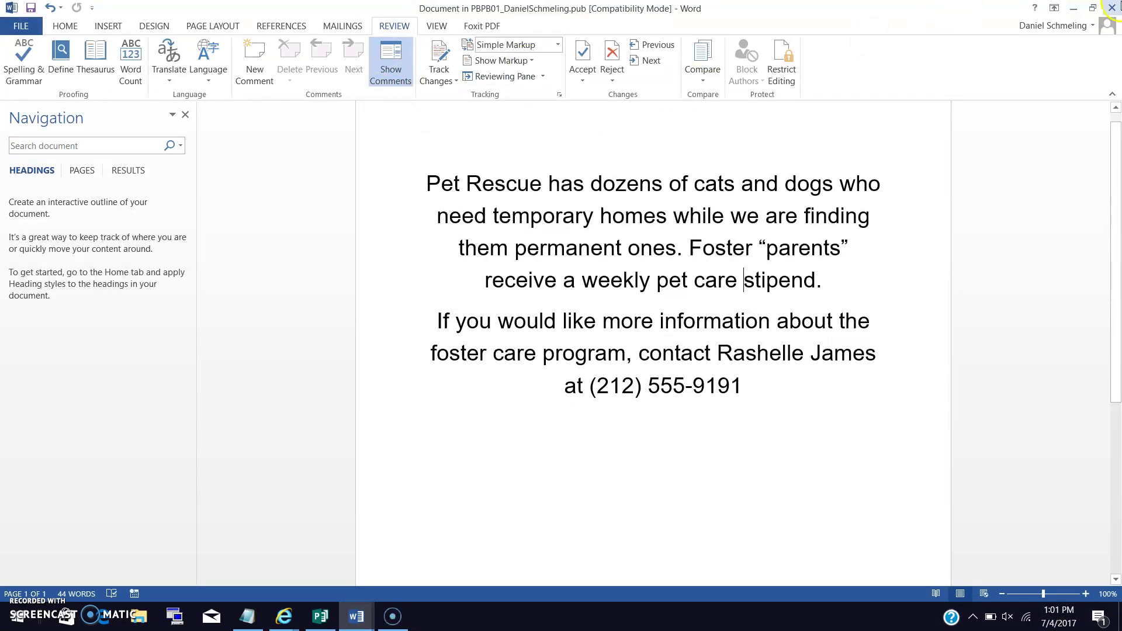
Step: Close Word to return to the flyer, then select and deselect the title text
click(1111, 8)
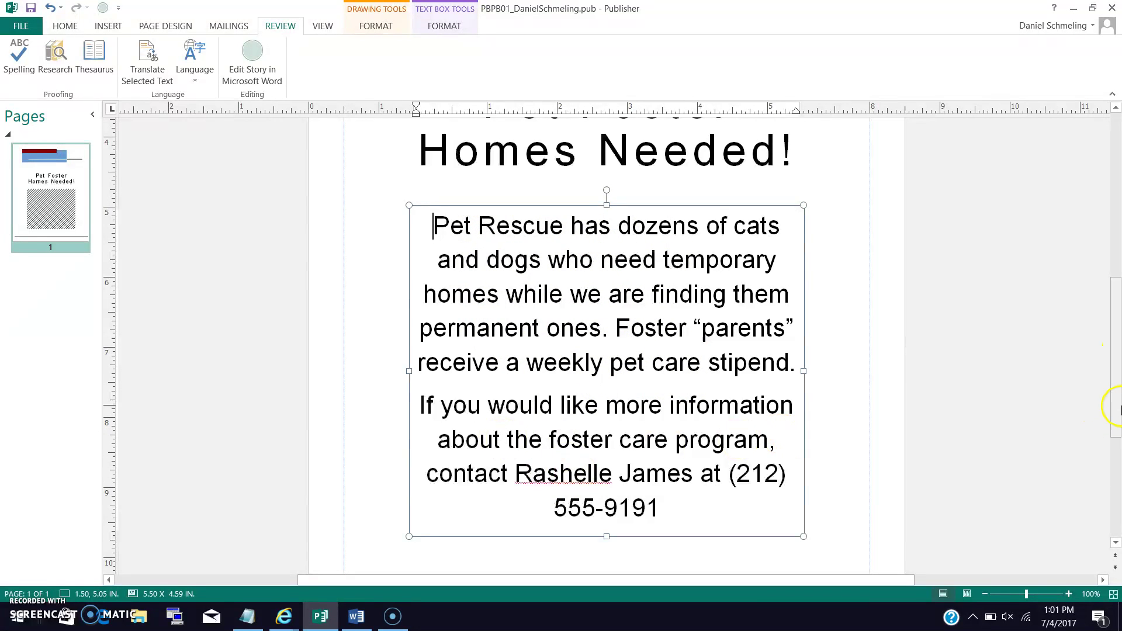
drag(1117, 399, 1114, 326)
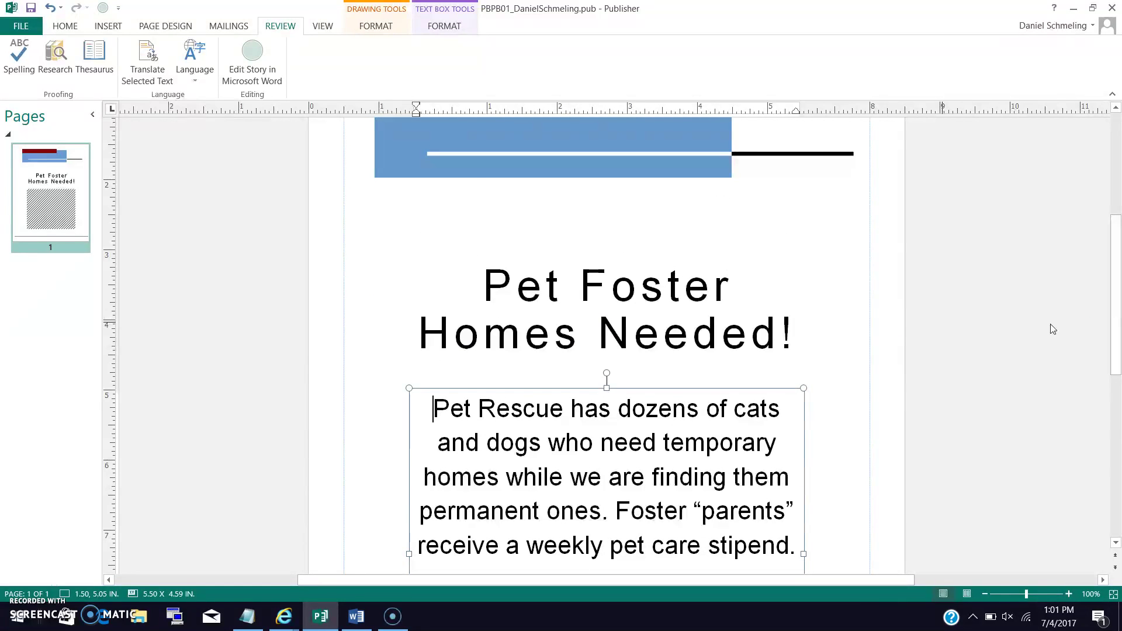
click(791, 283)
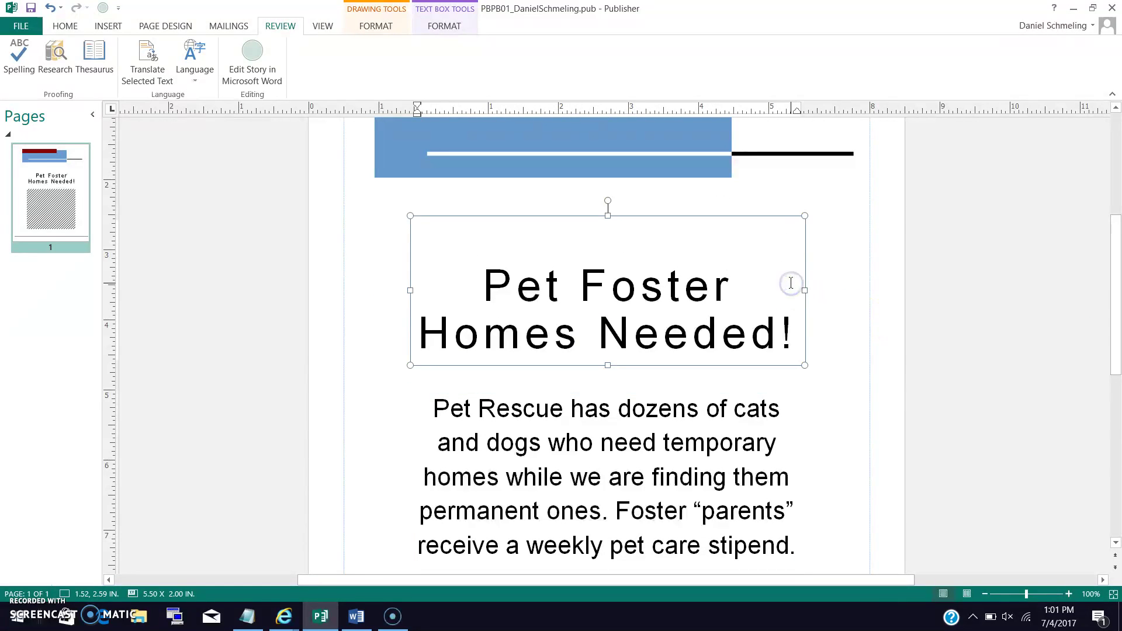
click(819, 256)
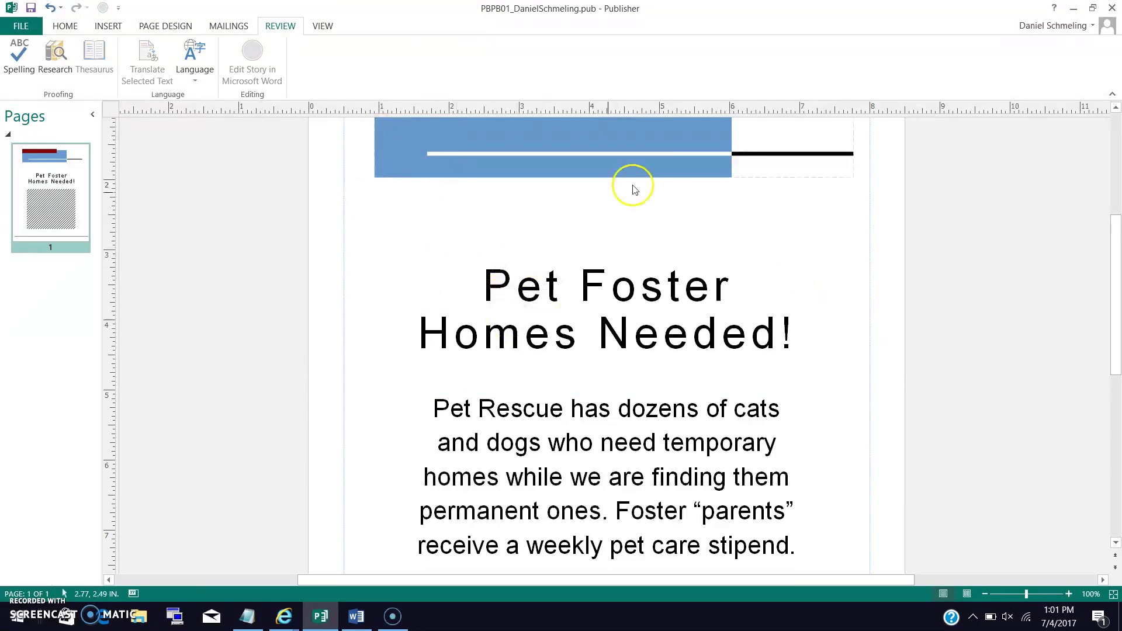
double_click(726, 261)
click(854, 263)
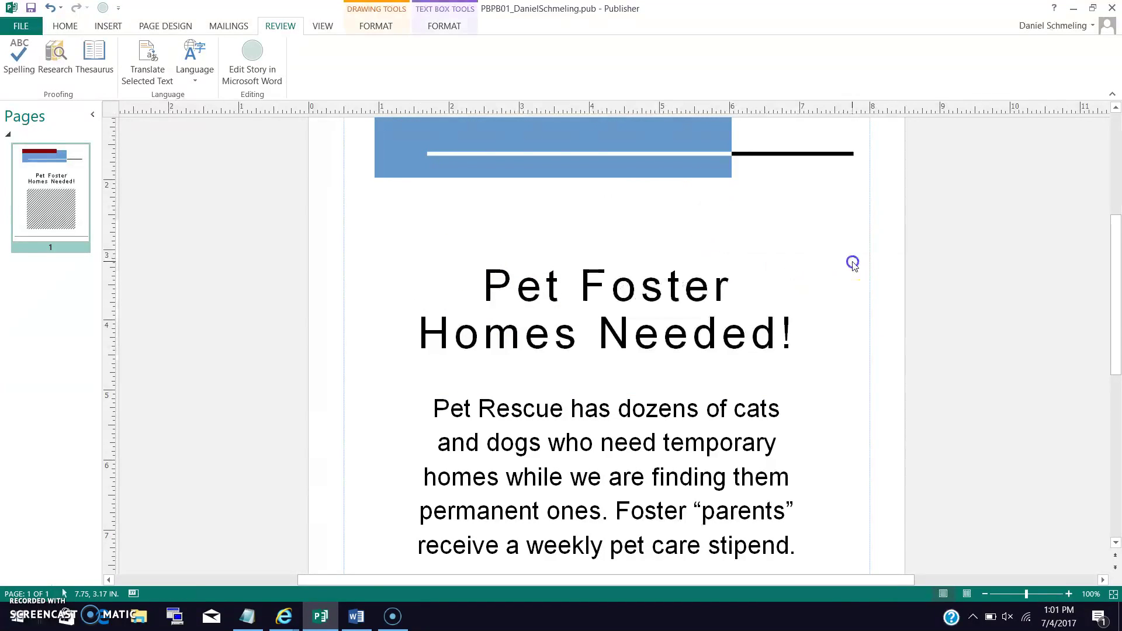
Step: Run Review > Spelling on all stories, ignoring the contact's name, and dismiss the completion message
click(280, 26)
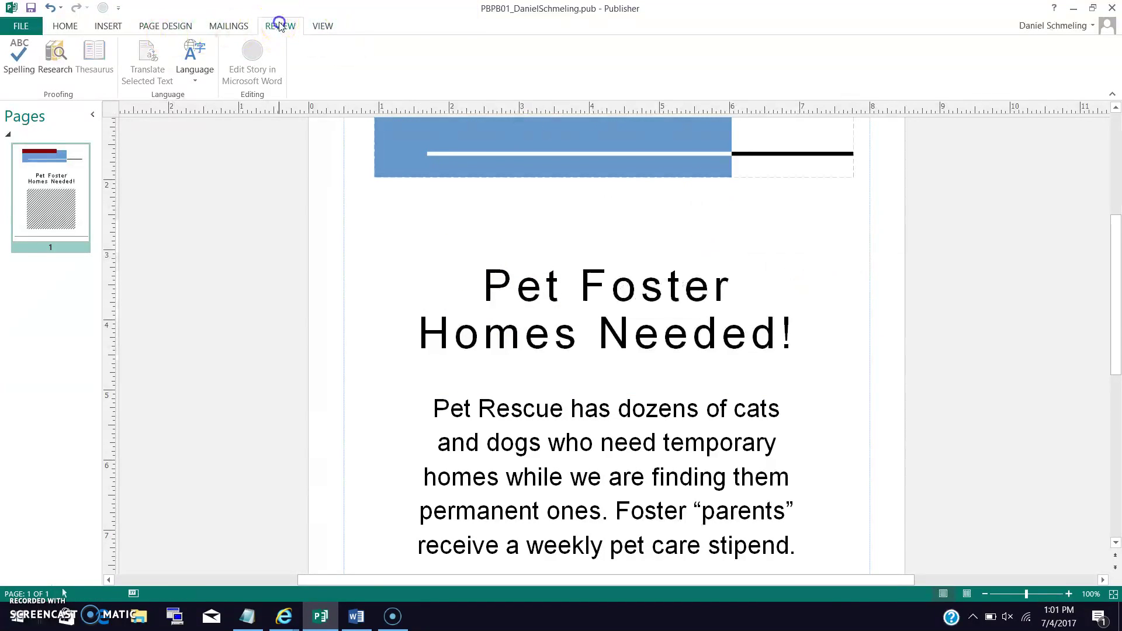
click(19, 55)
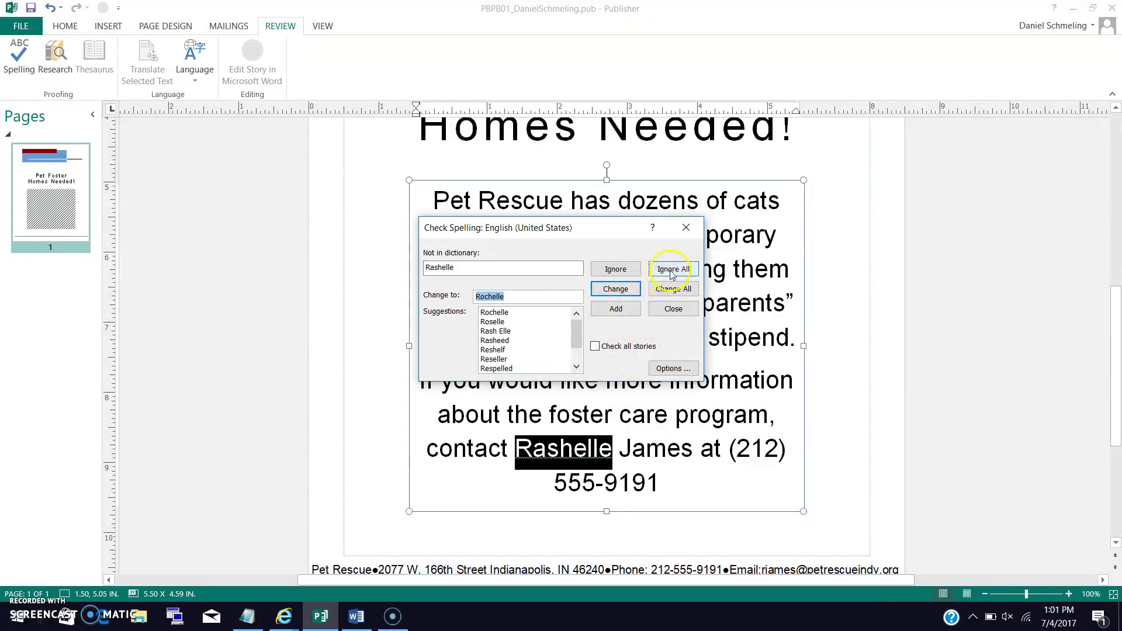
click(622, 274)
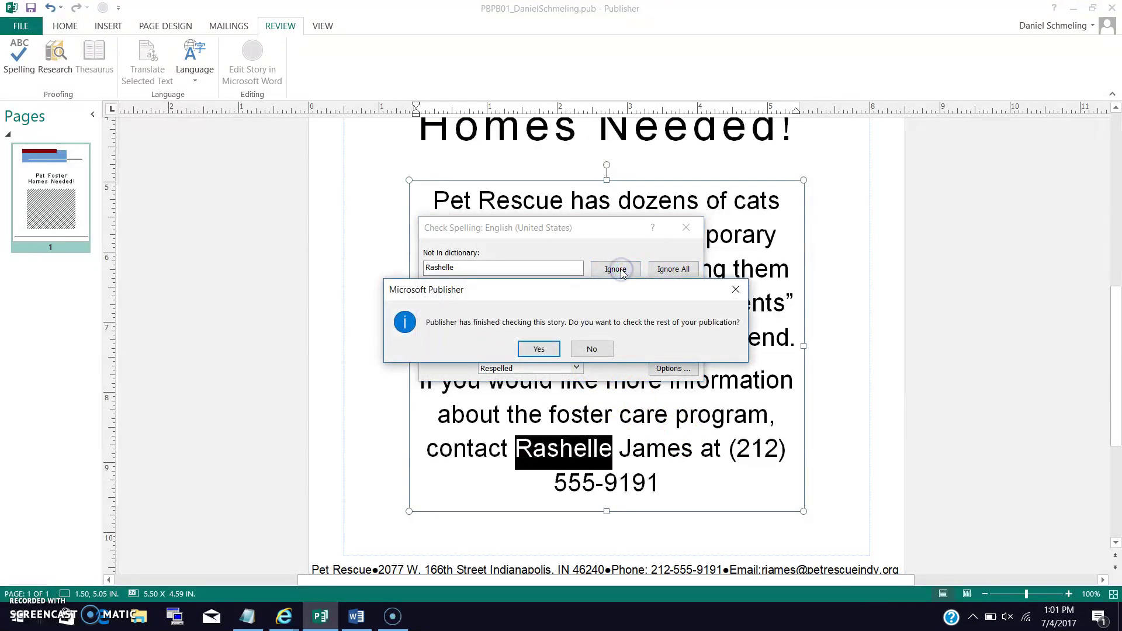
click(552, 345)
click(564, 344)
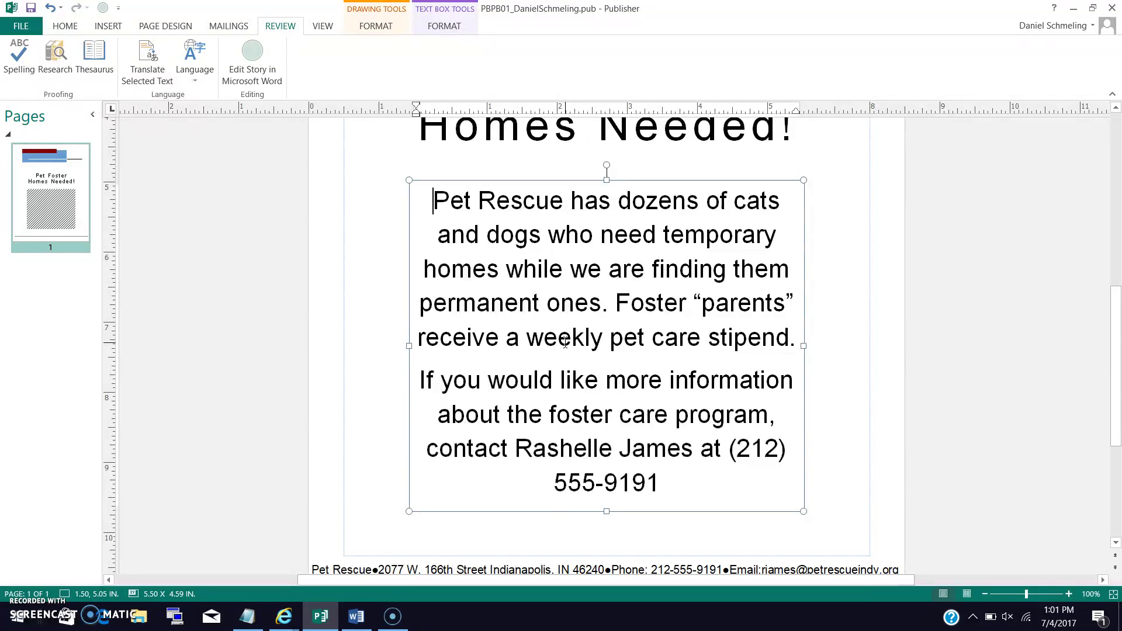
Step: Zoom the flyer to Whole Page from the View tab
click(320, 33)
click(322, 33)
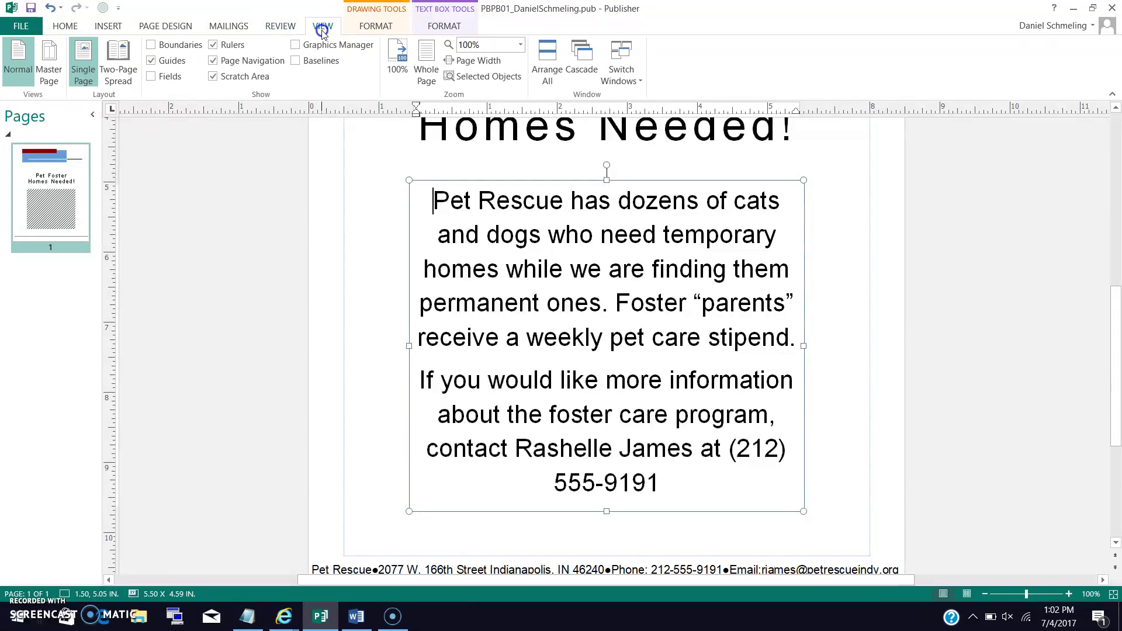
click(427, 69)
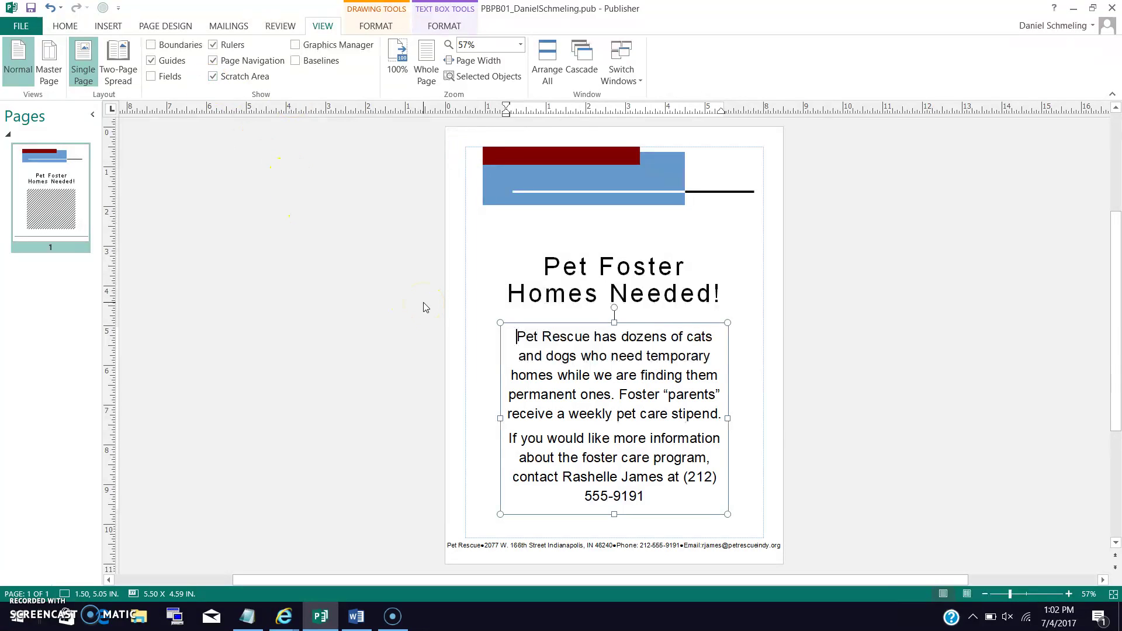
click(492, 392)
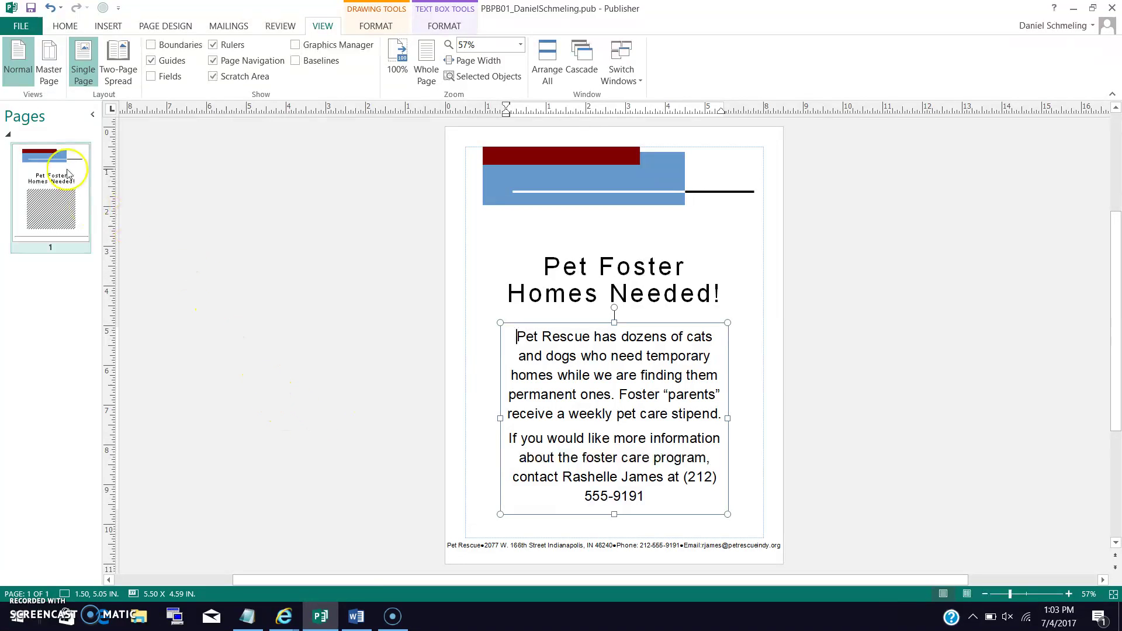
Step: In Customize Ribbon, remove 'Editing (Custom)' from the Review tab and confirm with OK
click(23, 27)
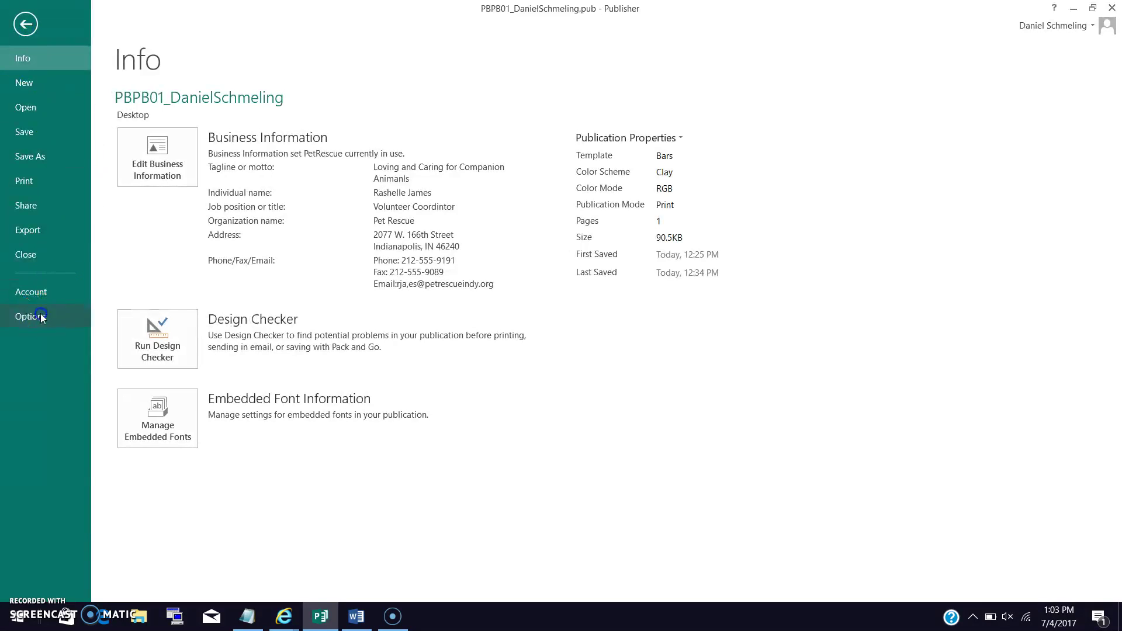
key(Escape)
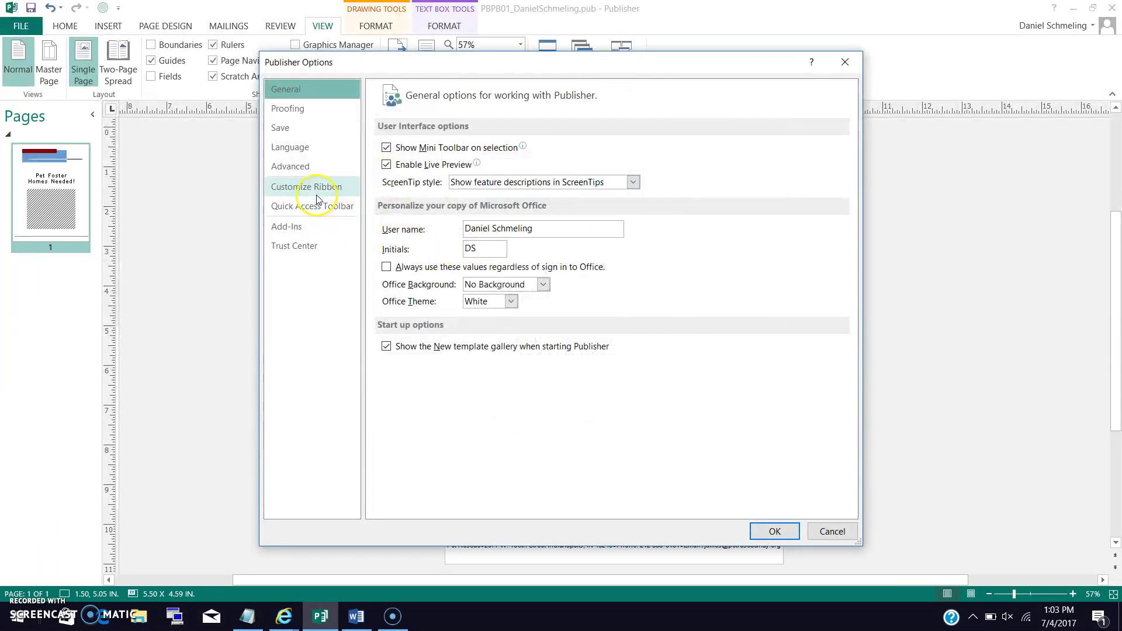
click(310, 186)
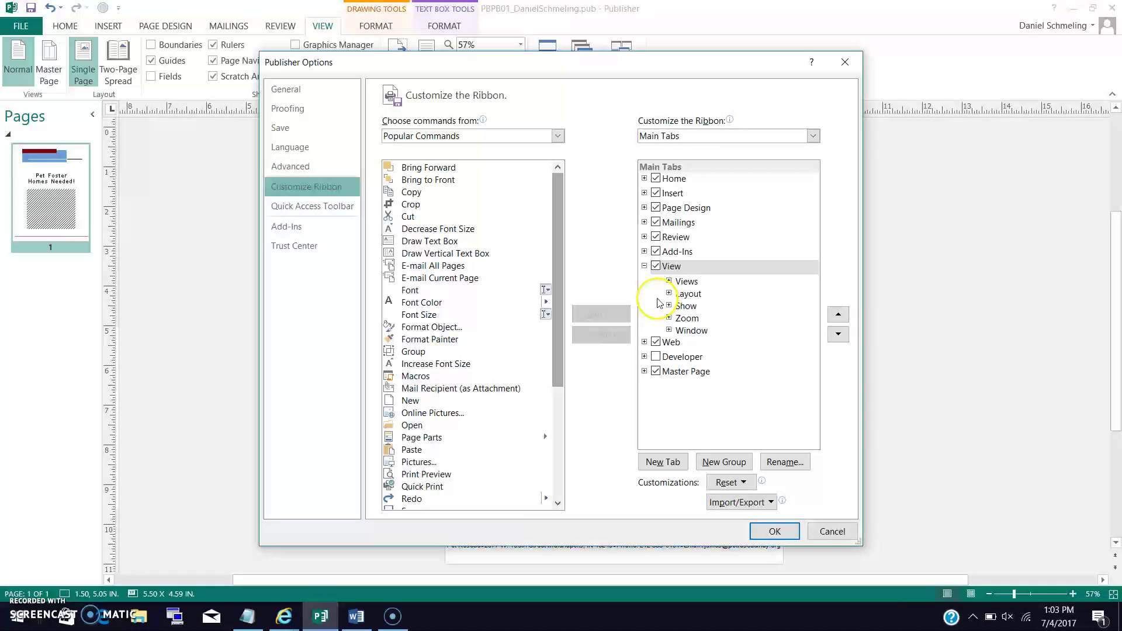
click(644, 237)
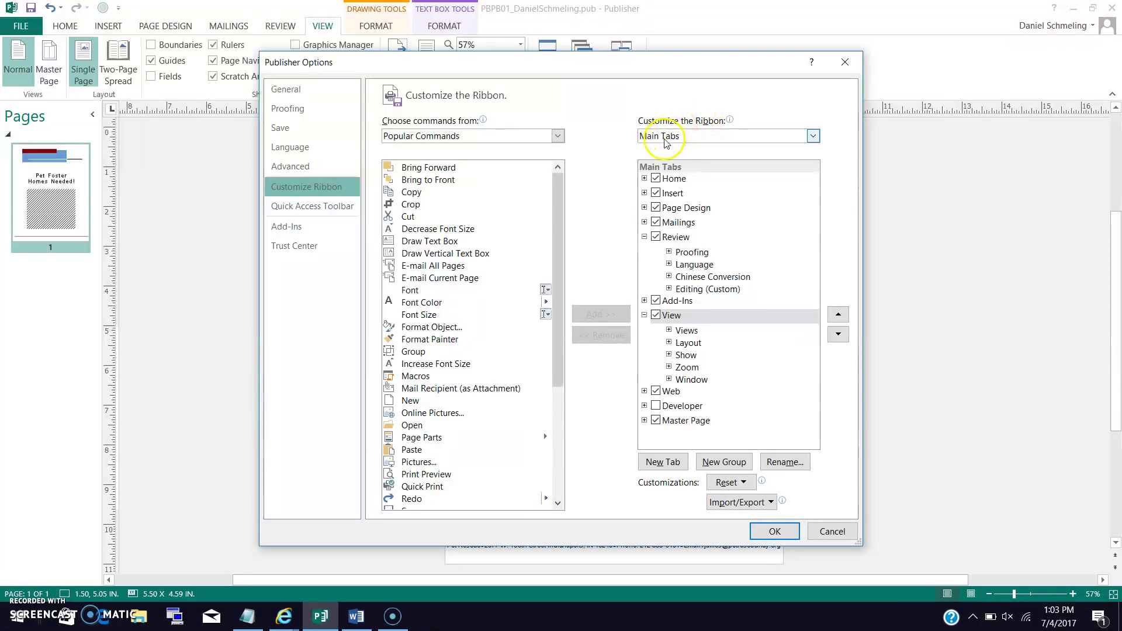
click(687, 289)
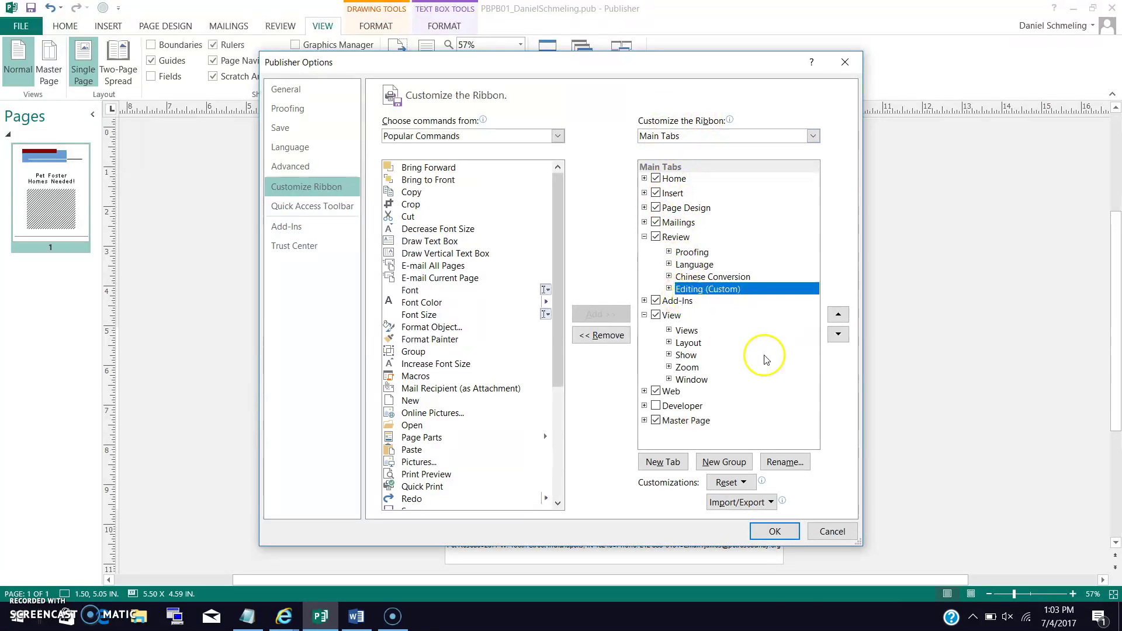
click(781, 462)
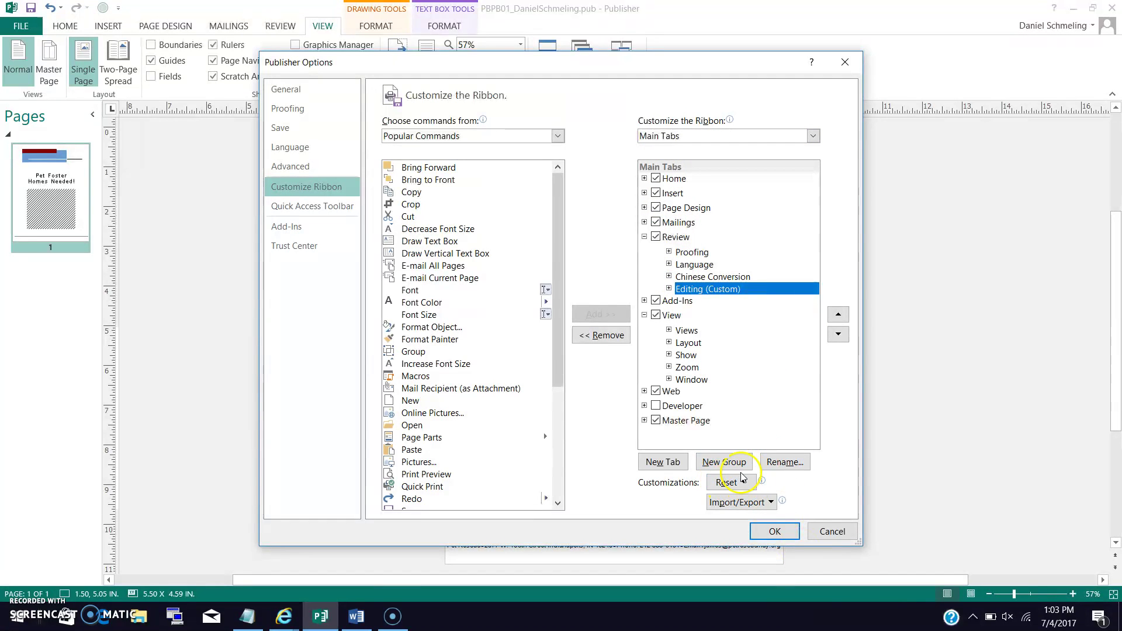
click(602, 336)
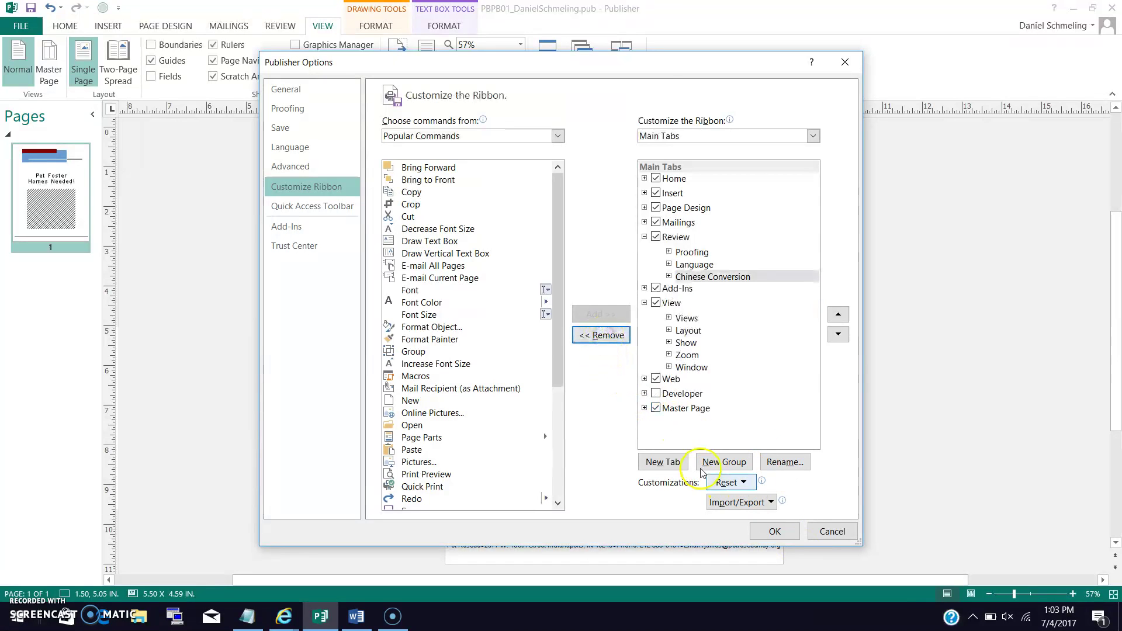
click(775, 532)
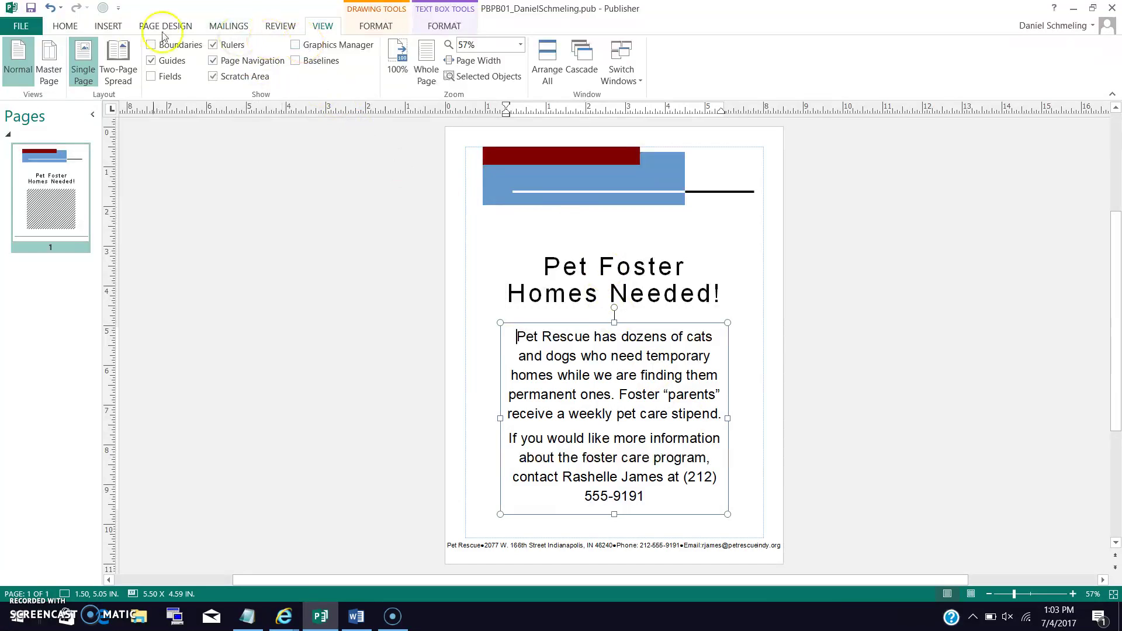
Step: Delete the PetRescue set in Edit Business Information, confirm, and close the dialog
click(65, 26)
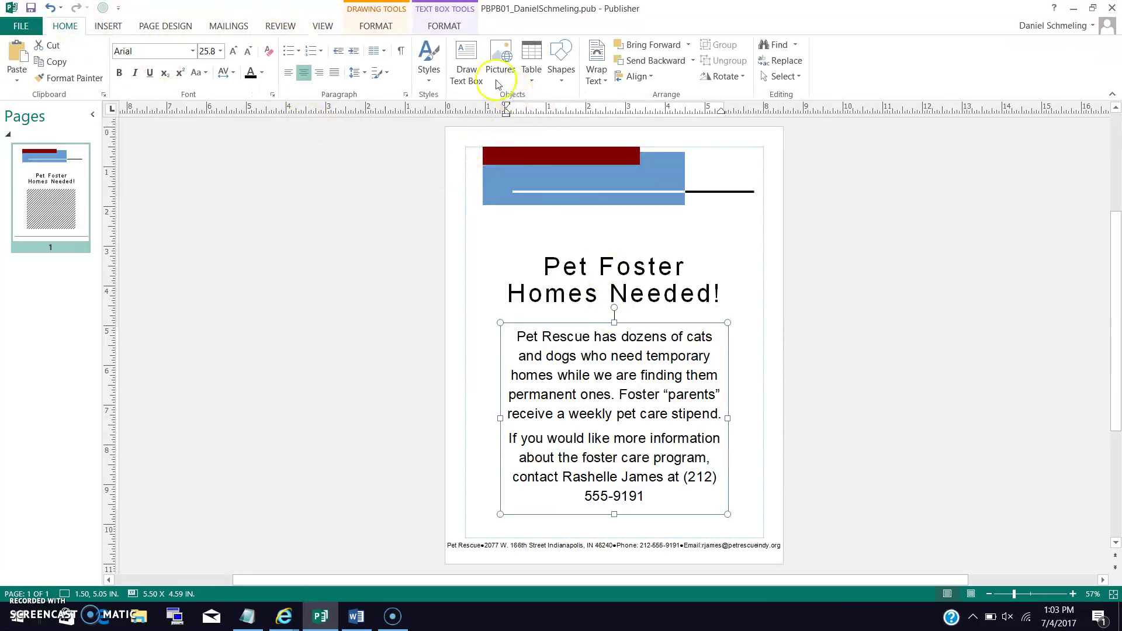
click(117, 28)
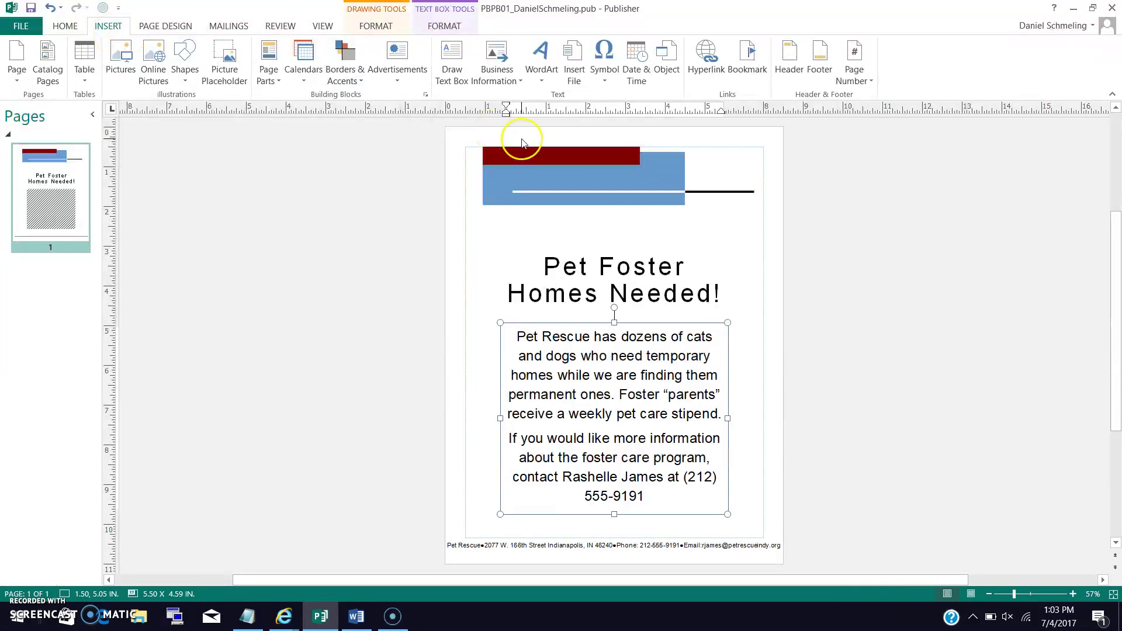
click(498, 69)
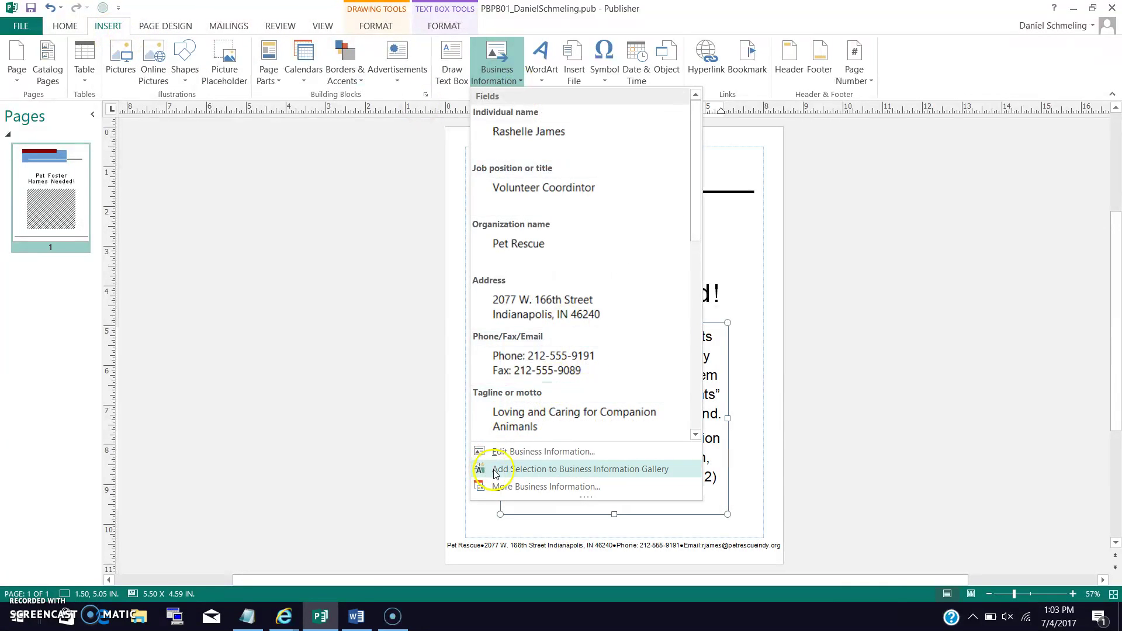
click(532, 455)
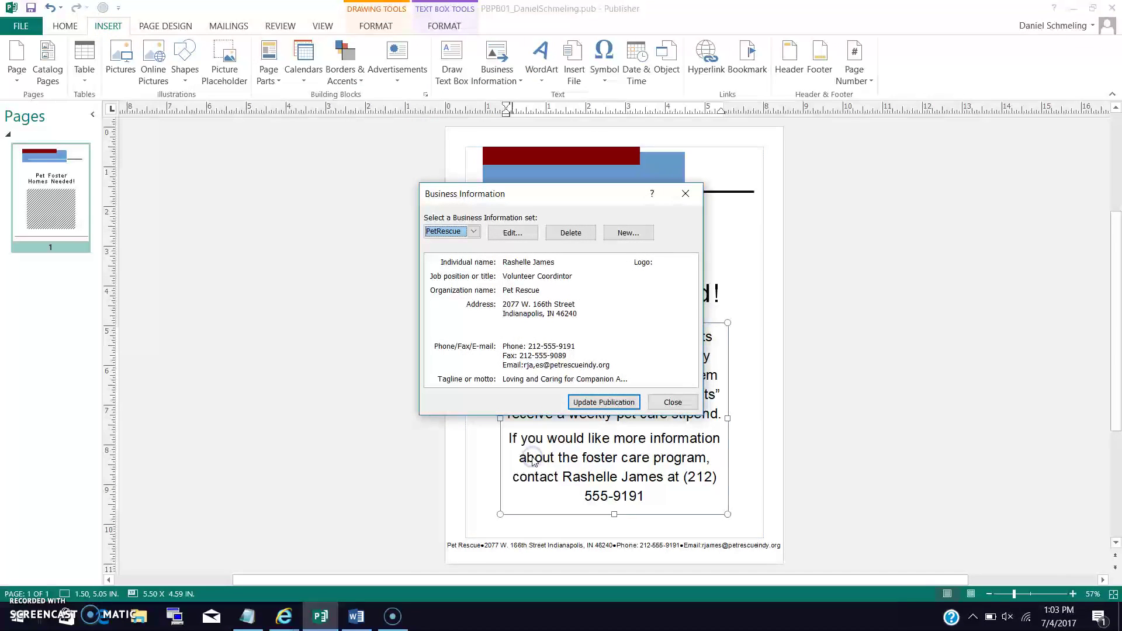
click(578, 233)
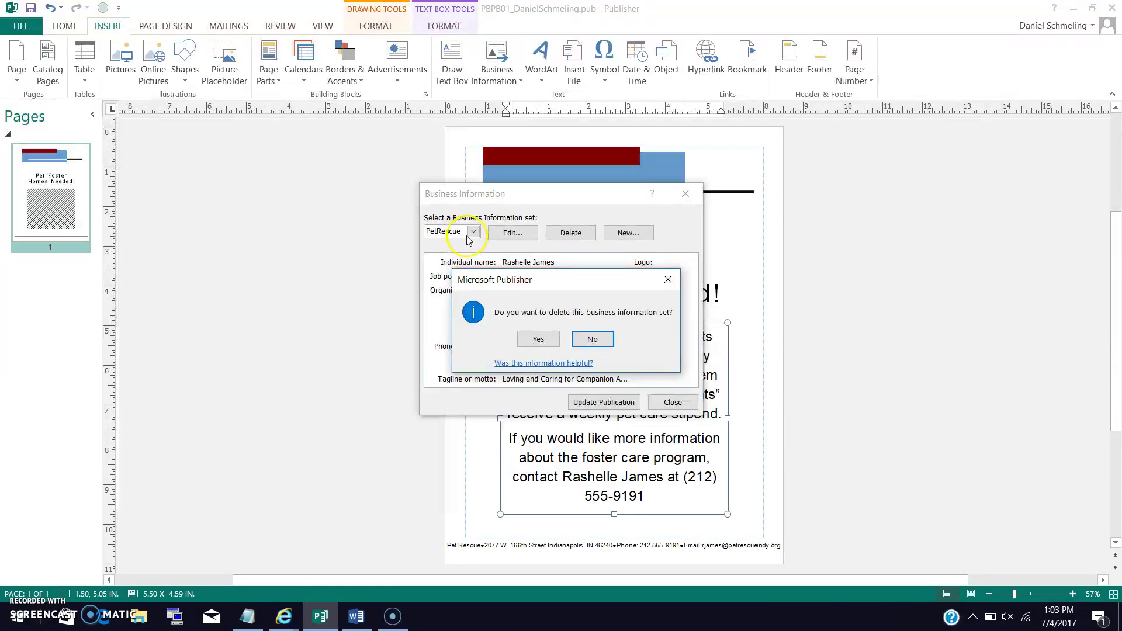
click(538, 341)
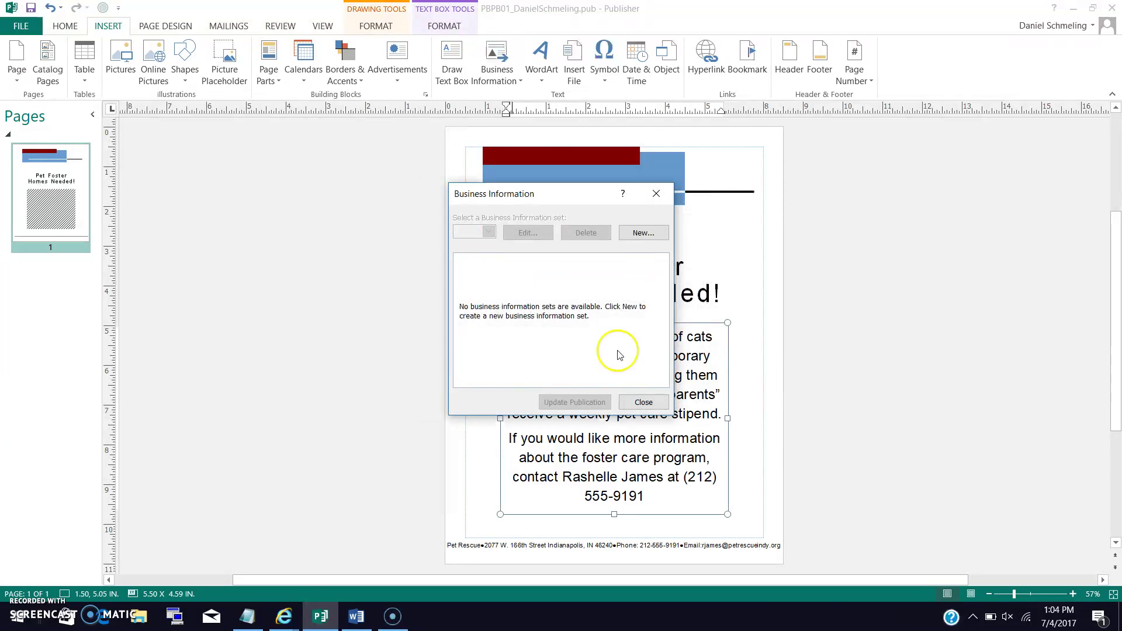
click(641, 401)
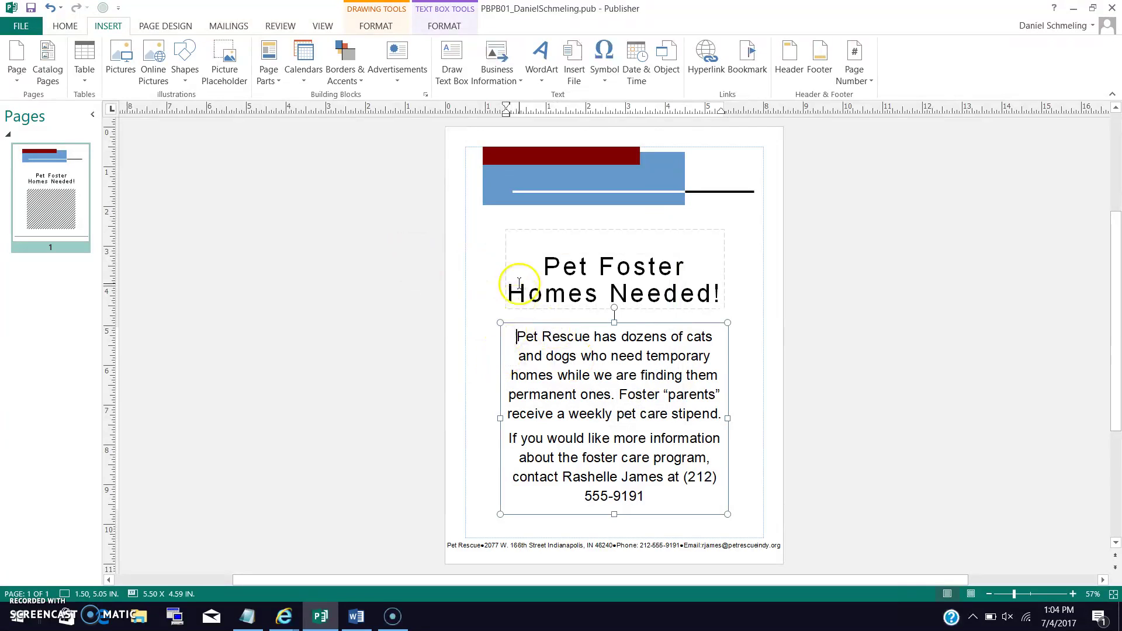
Step: Start Save As with the Desktop as location and select part of the file name
click(23, 25)
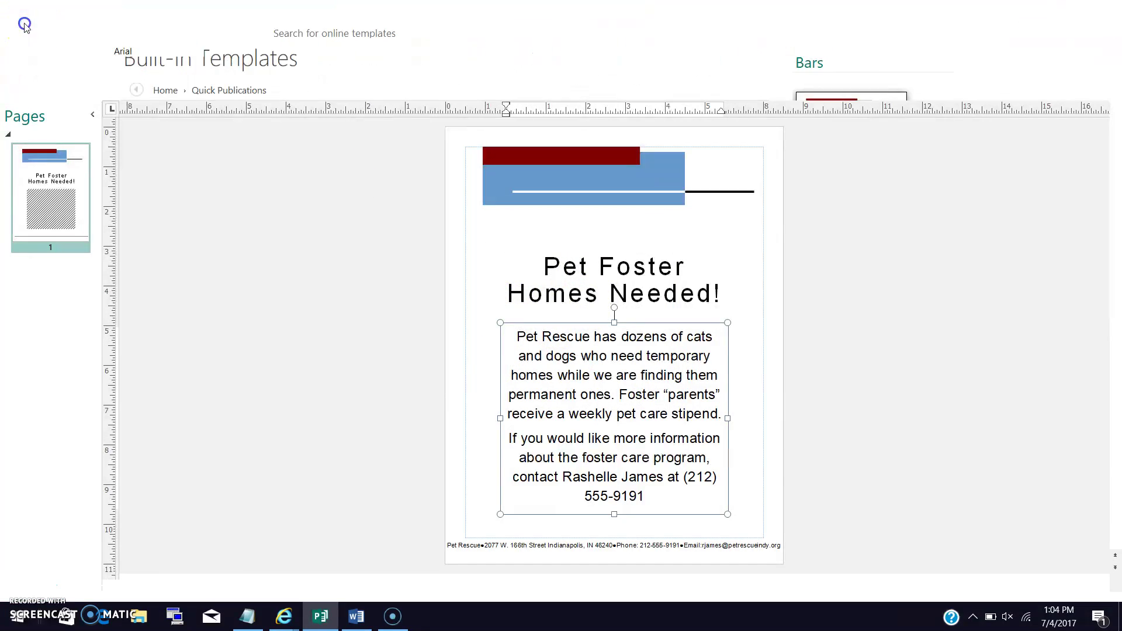
click(38, 153)
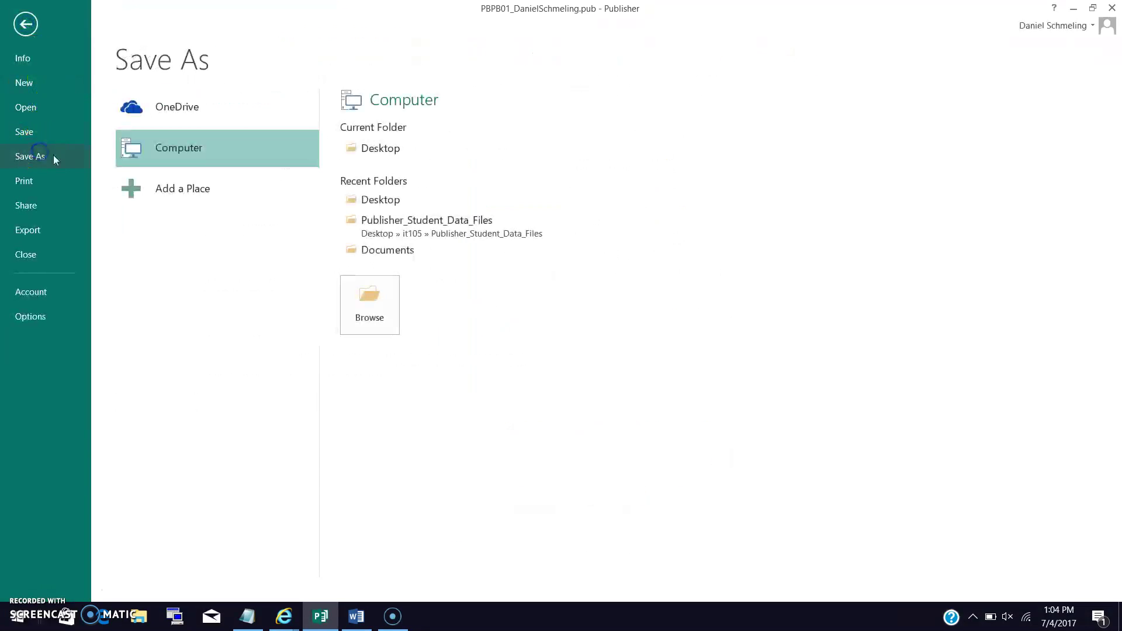
click(388, 150)
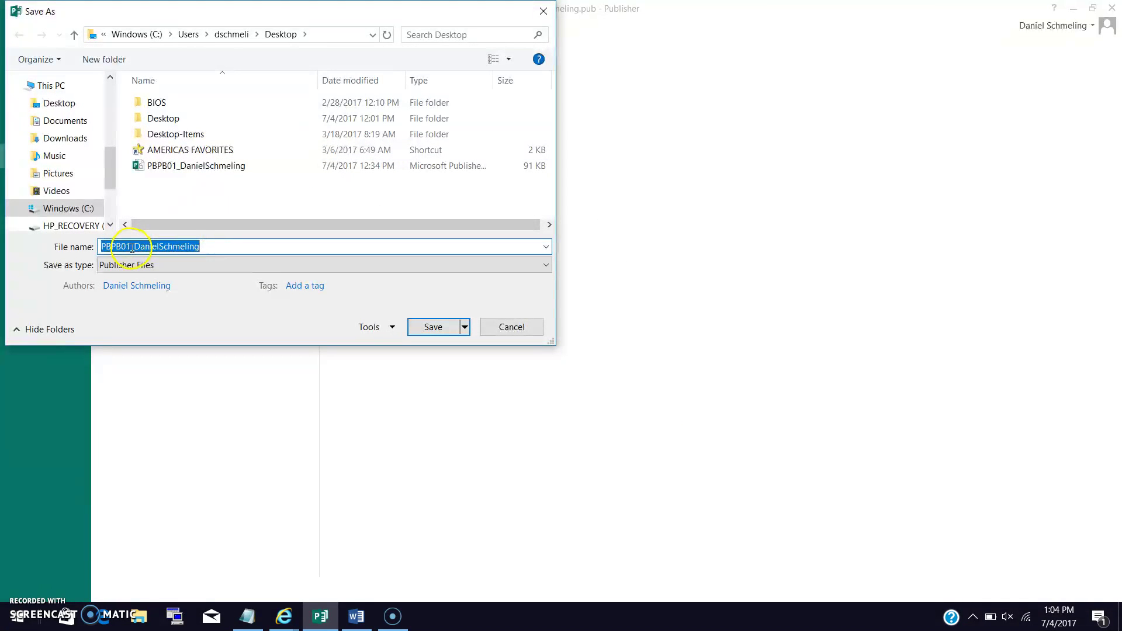
click(130, 247)
drag(200, 246, 142, 257)
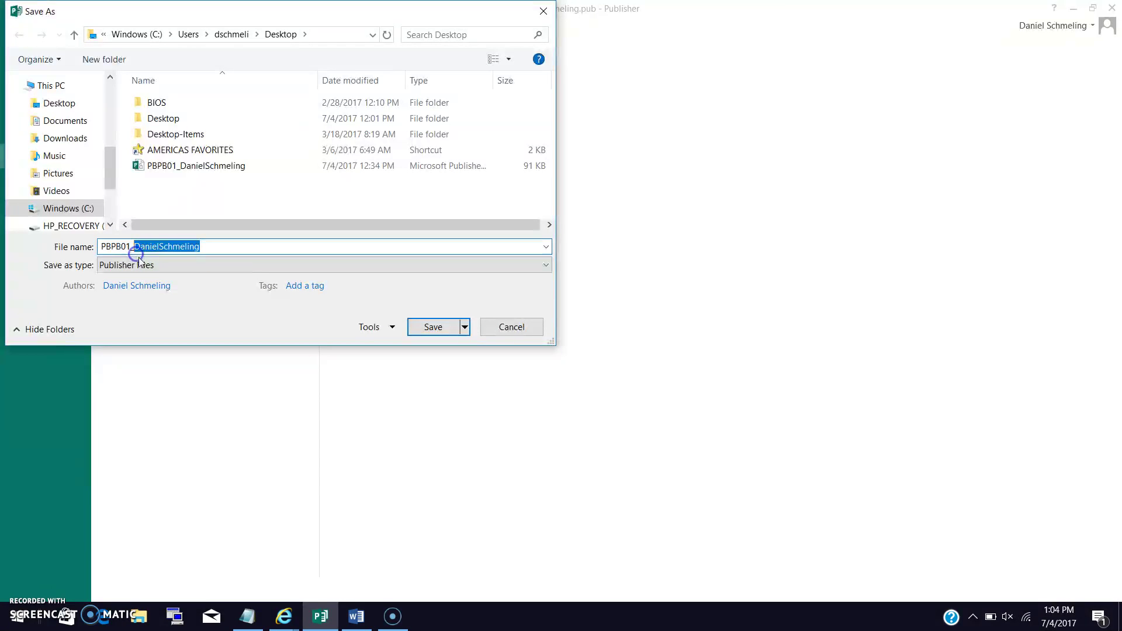
Step: Keep the Publisher Files format, save to the Desktop, and replace the existing file
click(167, 266)
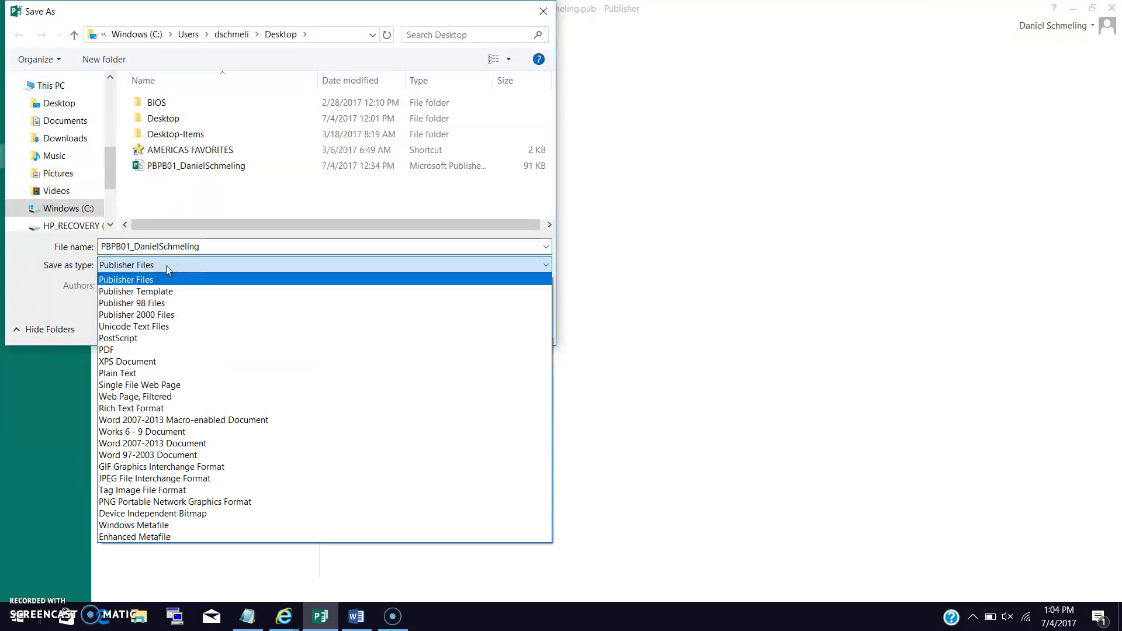
click(169, 280)
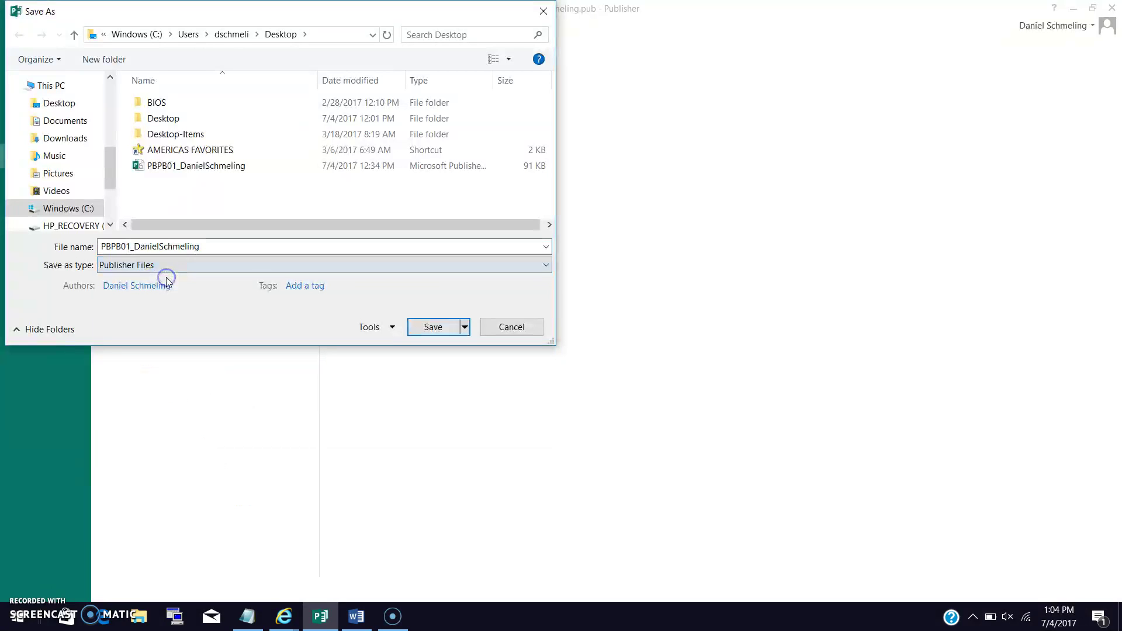
click(166, 268)
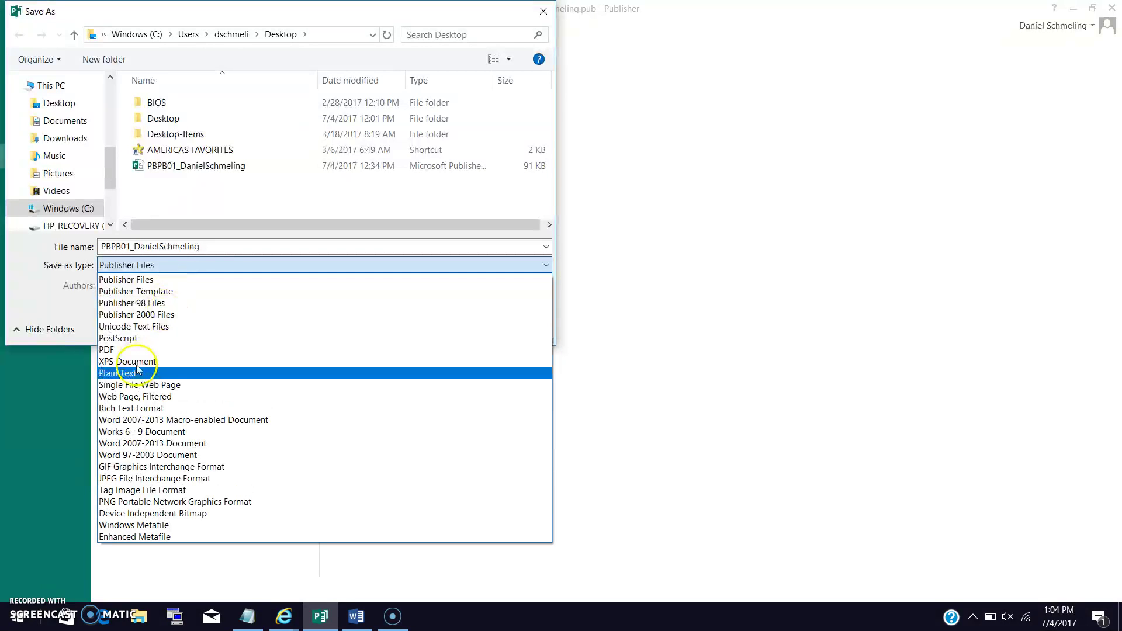
click(232, 261)
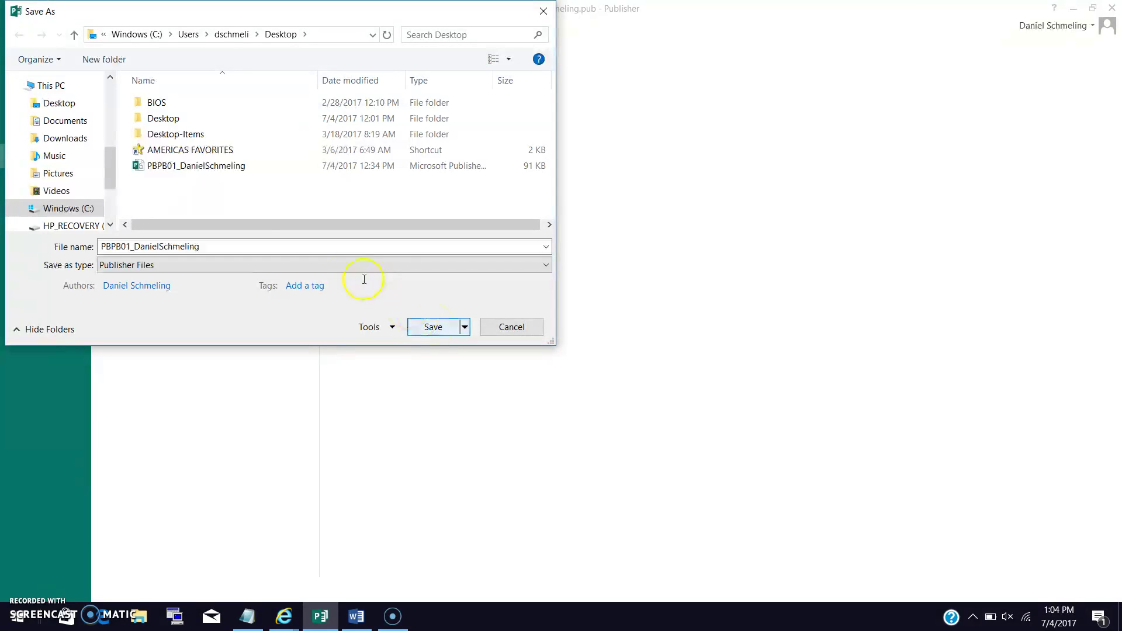
click(343, 266)
click(343, 274)
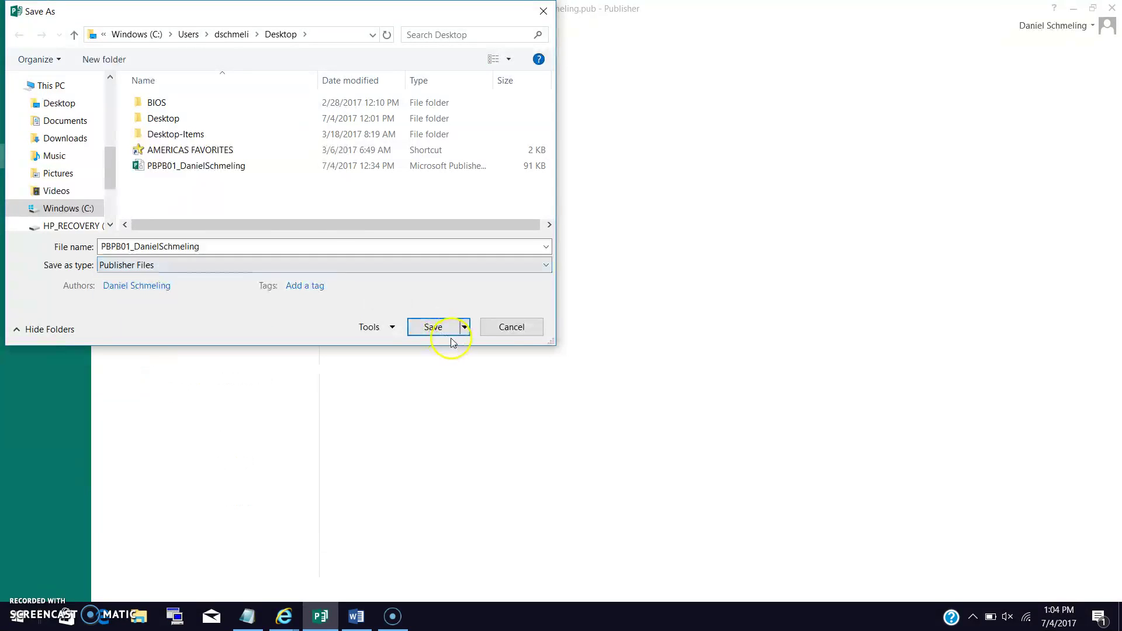
click(450, 336)
click(608, 308)
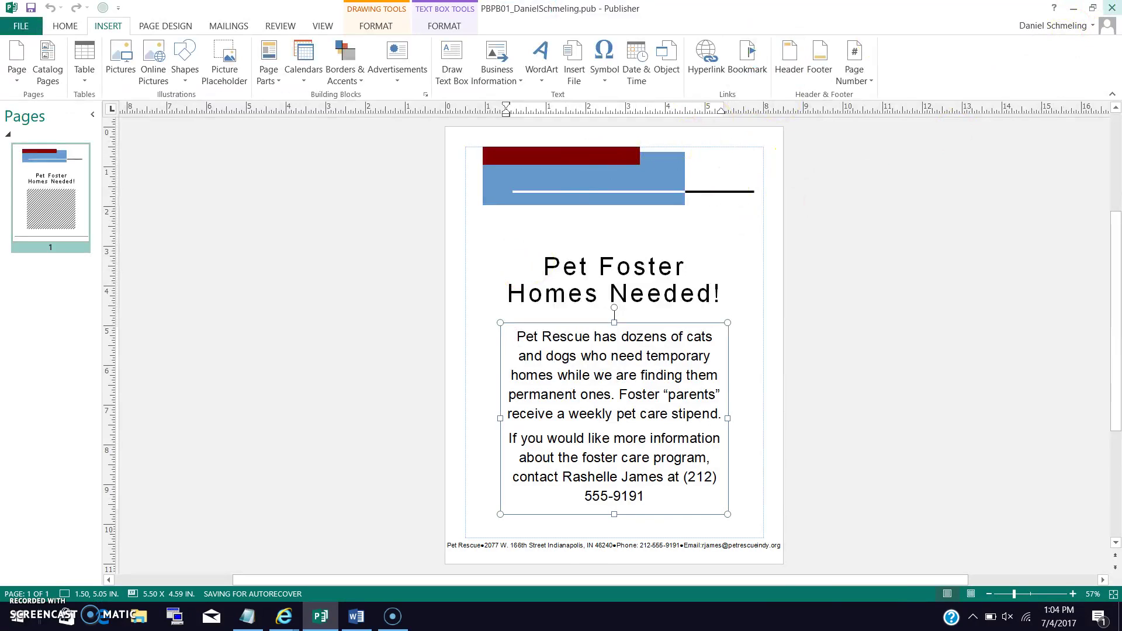
Step: Close Publisher, move the flyer icon mid-desktop, and show the Assignment 1 - Portfolio Builder page
click(1111, 8)
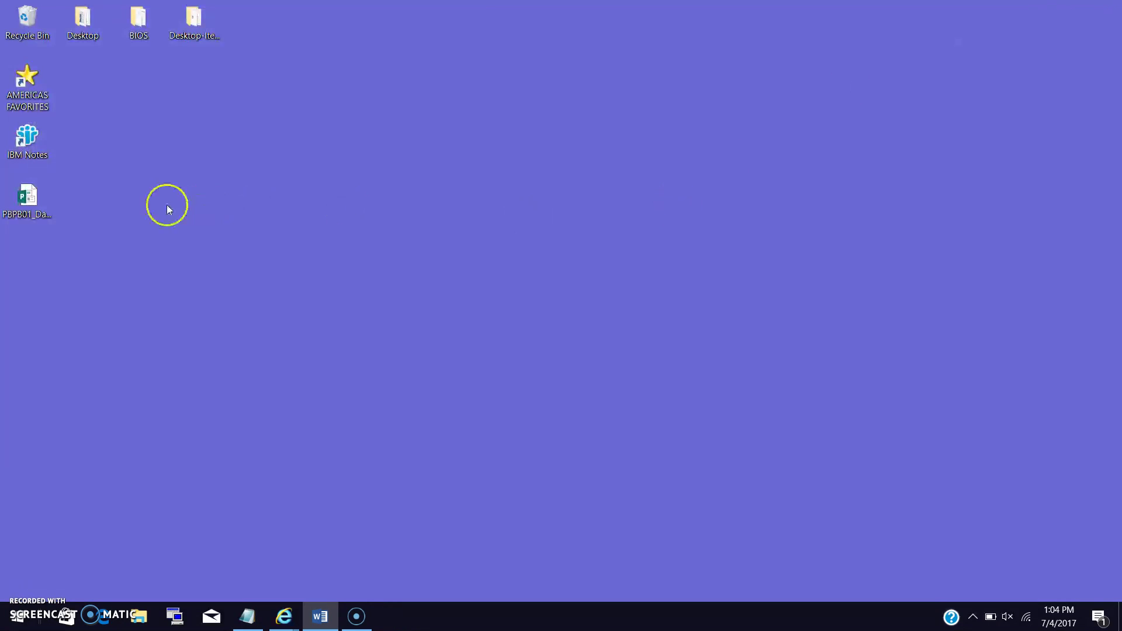
drag(35, 209, 469, 235)
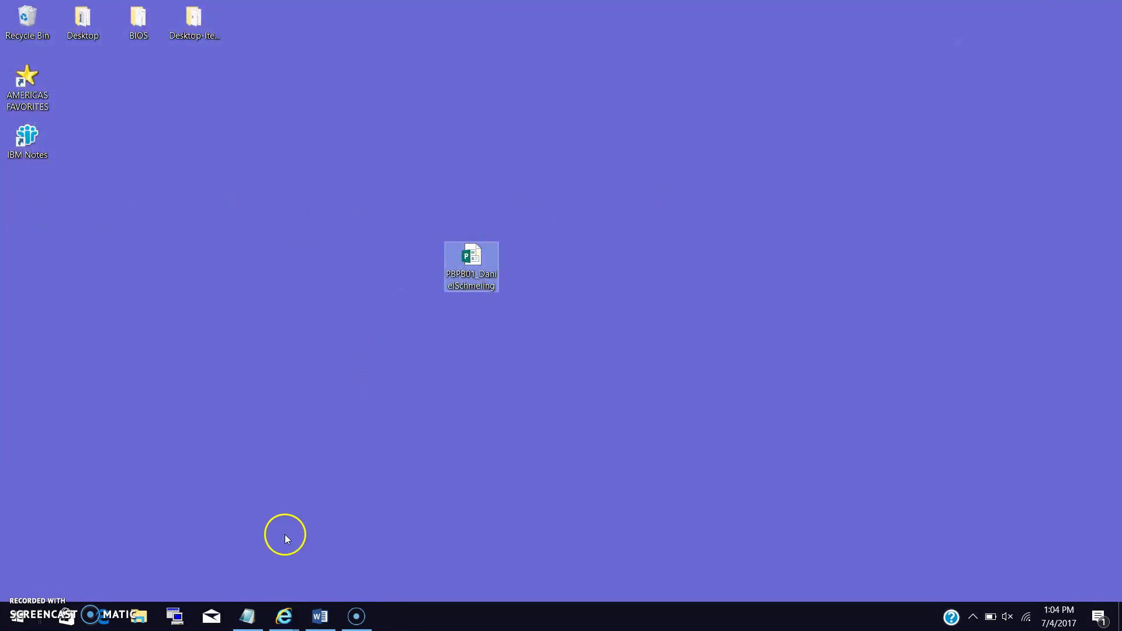
mouse_move(283, 616)
click(248, 534)
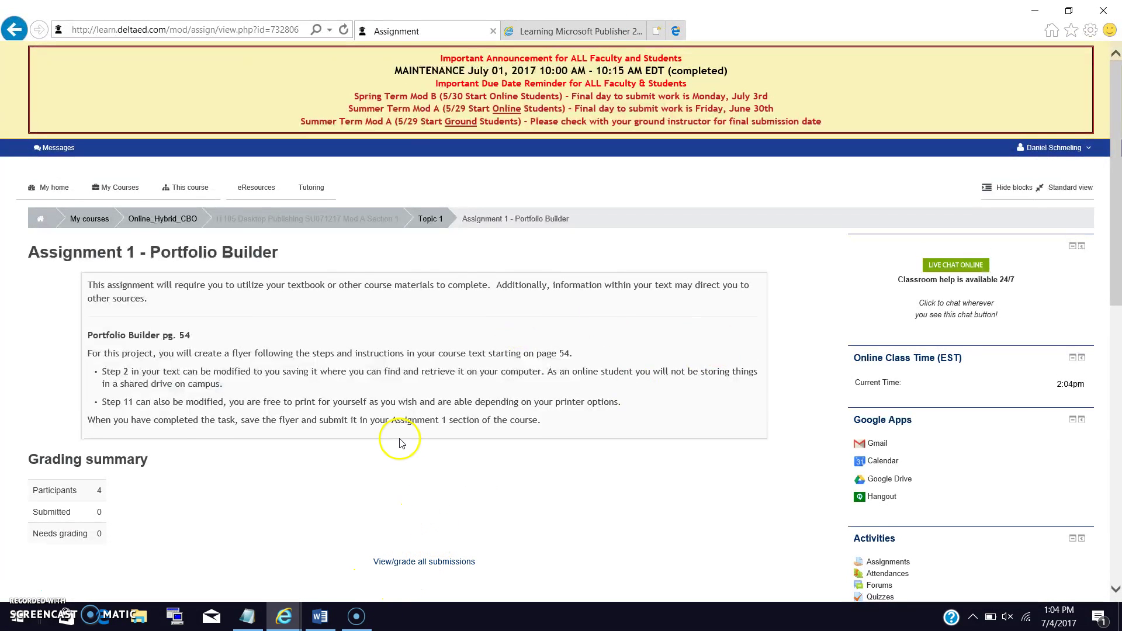
scroll(1115, 216, down, 1)
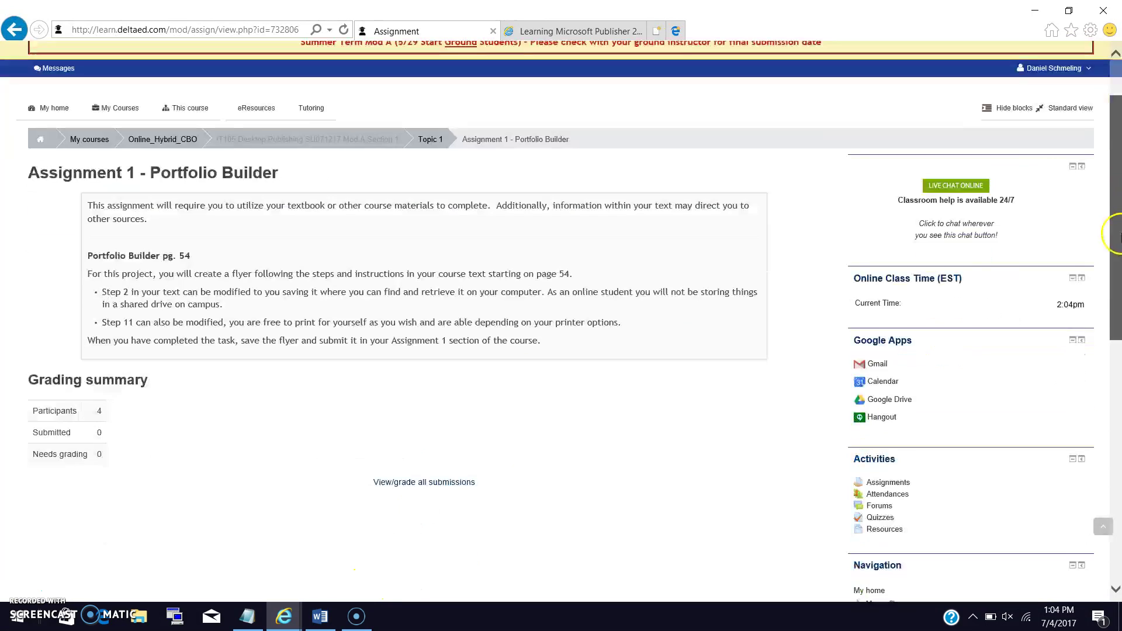
scroll(1117, 223, up, 1)
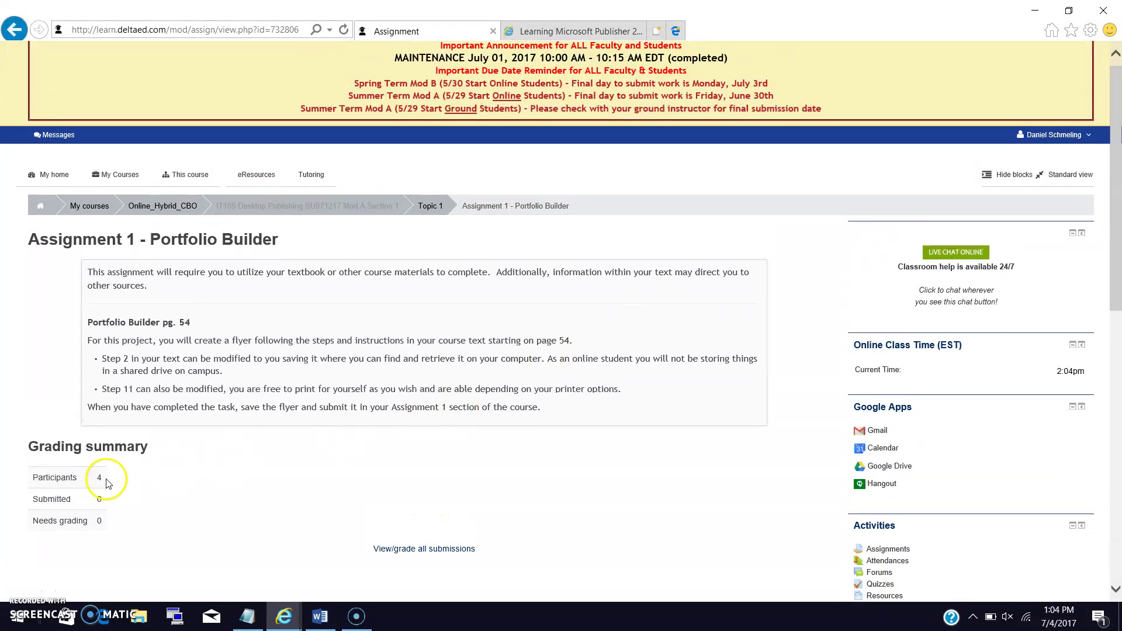